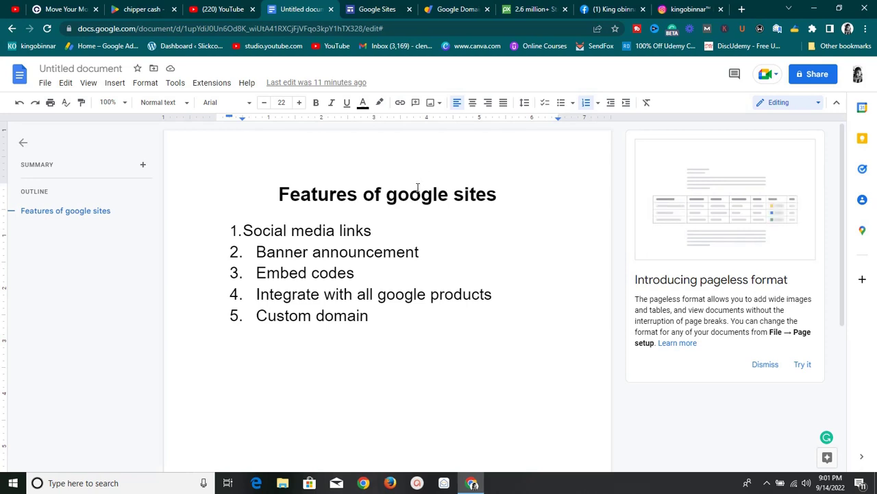
Step: Switch to Google Sites, look through the recent sites and create a new blank site
left_click(366, 12)
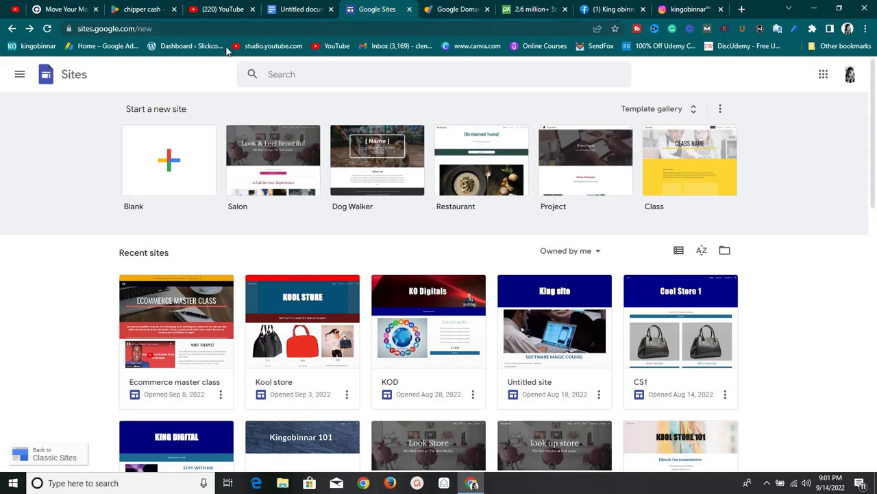
scroll(370, 216, "down", 10)
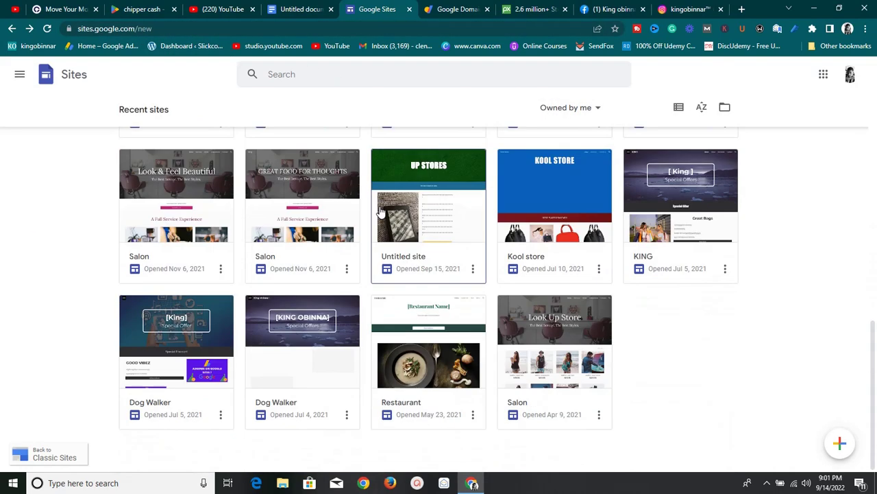
scroll(381, 213, "up", 10)
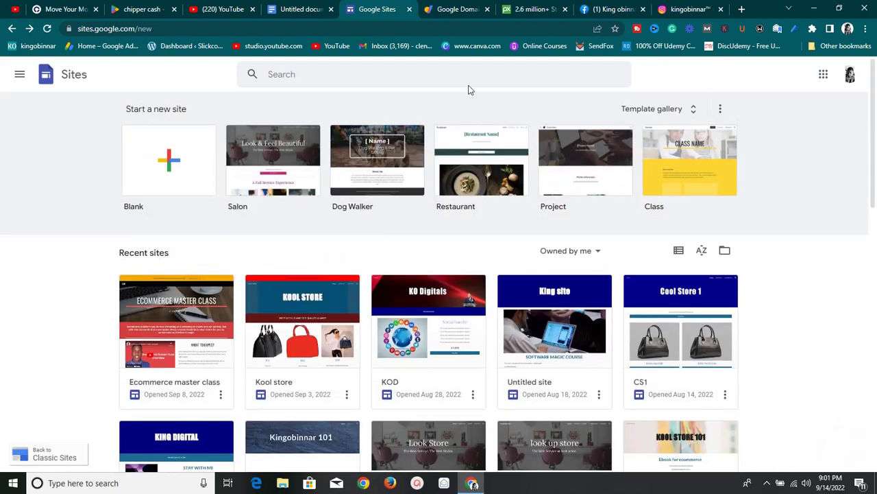
scroll(322, 333, "down", 5)
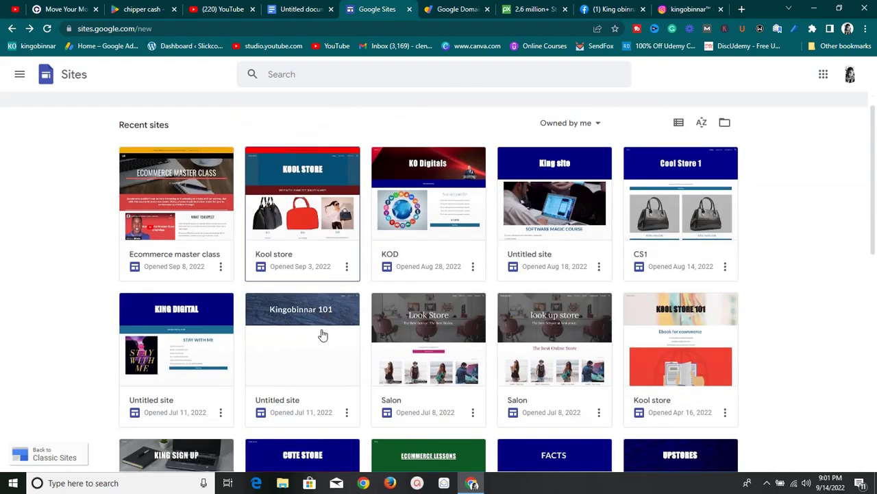
scroll(325, 323, "up", 5)
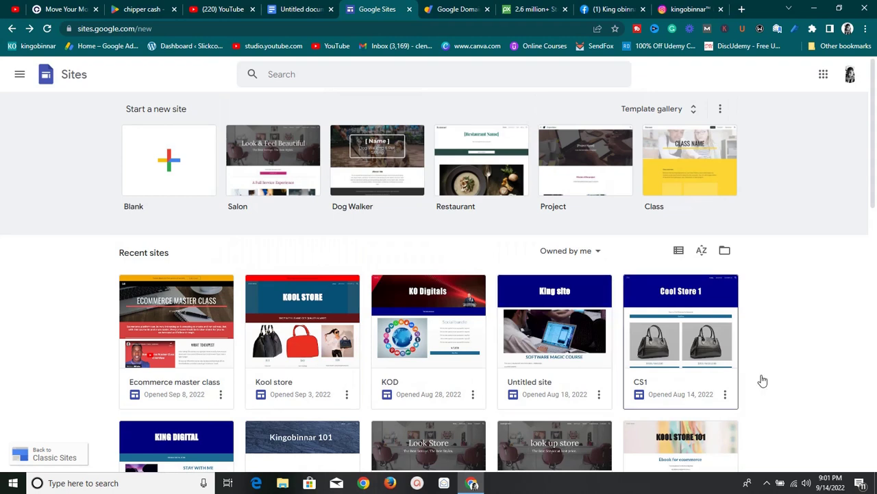
left_click(165, 191)
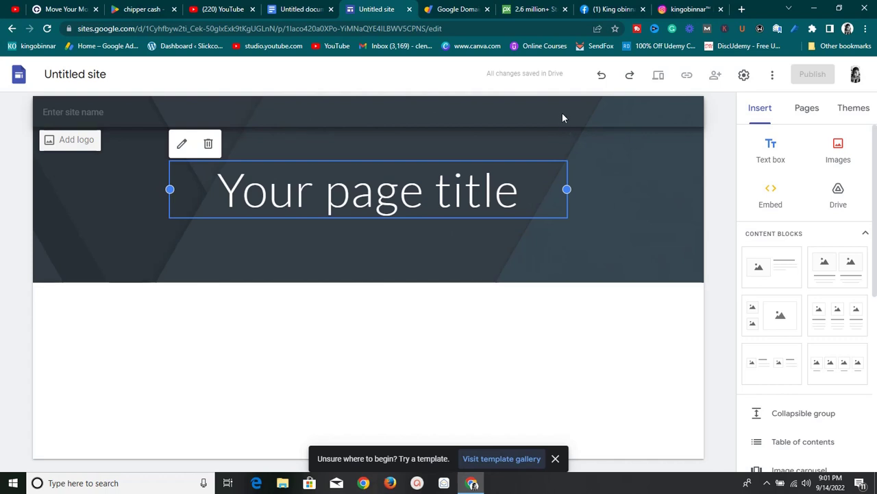
Step: Start a social links block and fill its first link with the page address copied from the open Facebook page, without the leading web prefix
scroll(838, 172, "down", 3)
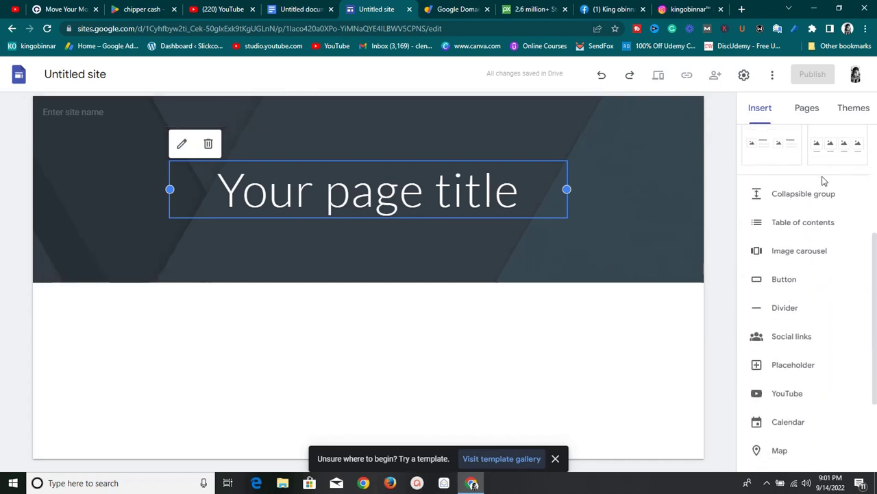
left_click(816, 347)
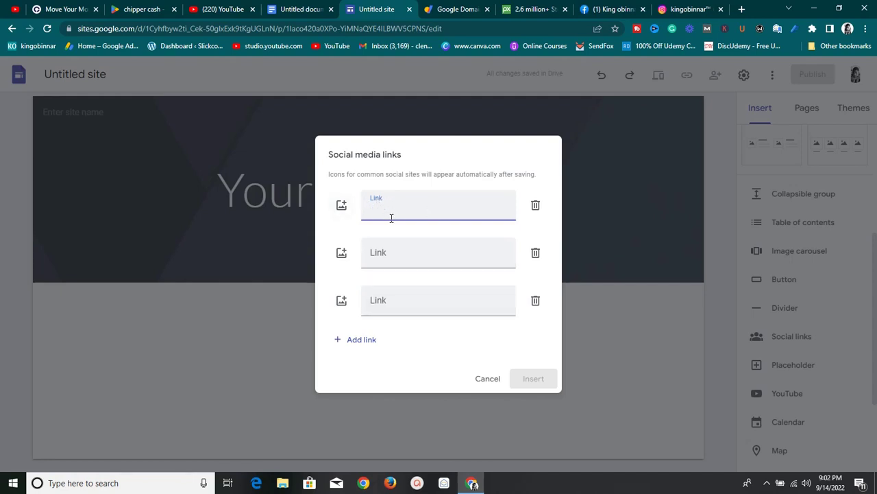
left_click(615, 8)
left_click_drag(273, 25, 95, 35)
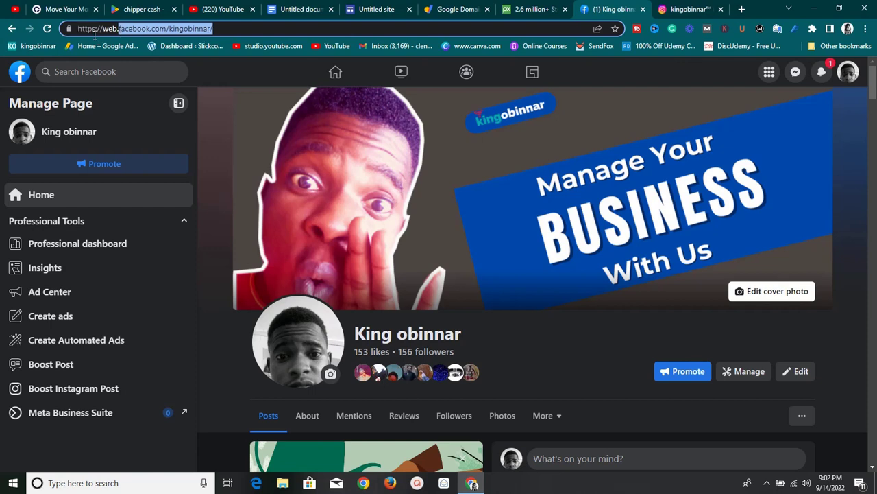
right_click(134, 30)
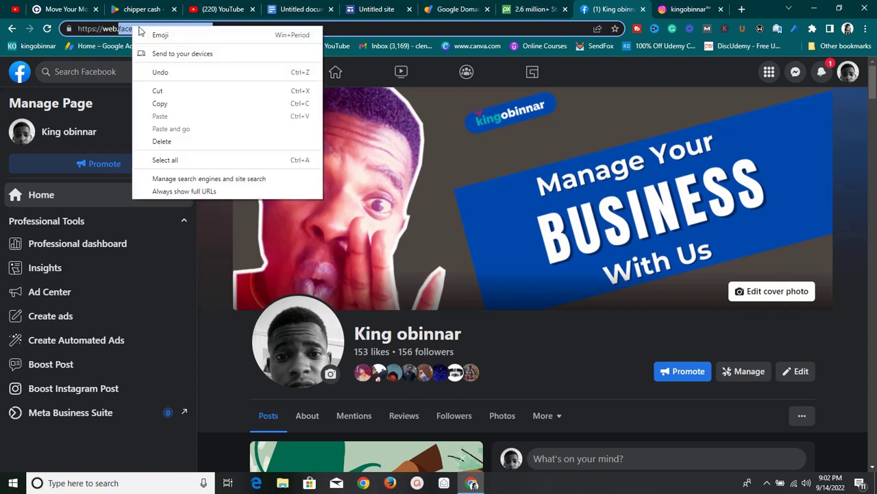
left_click(167, 102)
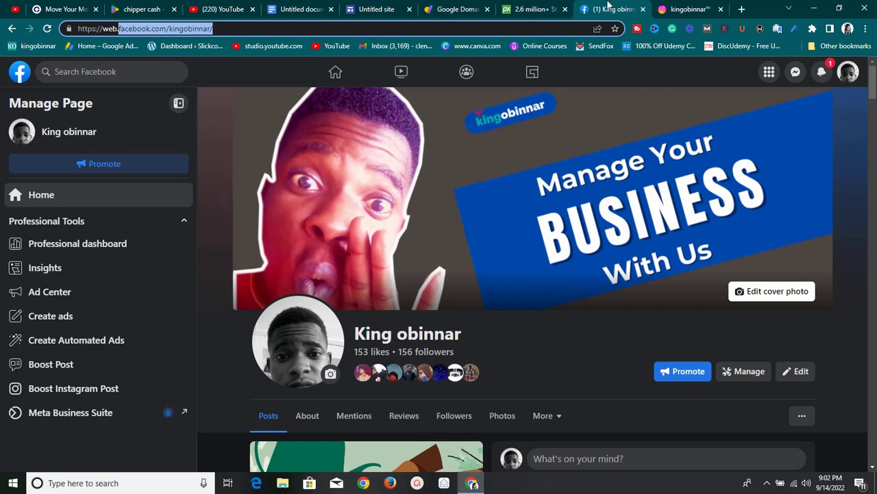
left_click(377, 9)
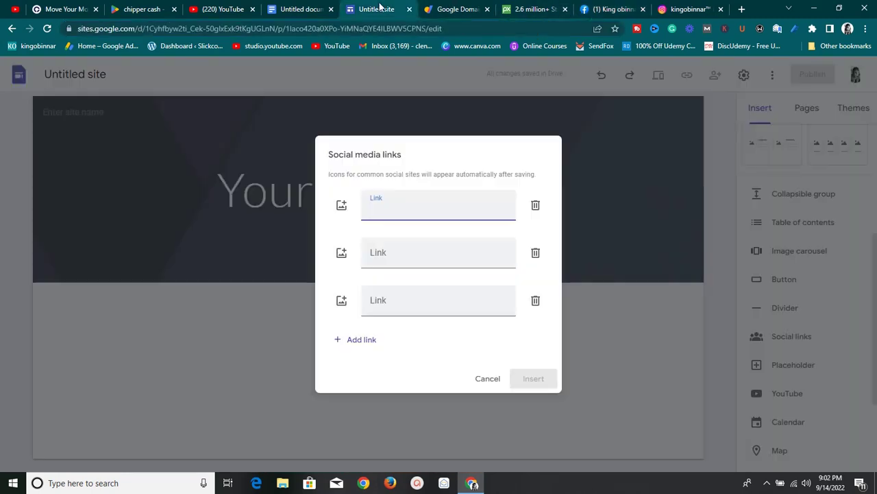
right_click(387, 214)
left_click(419, 294)
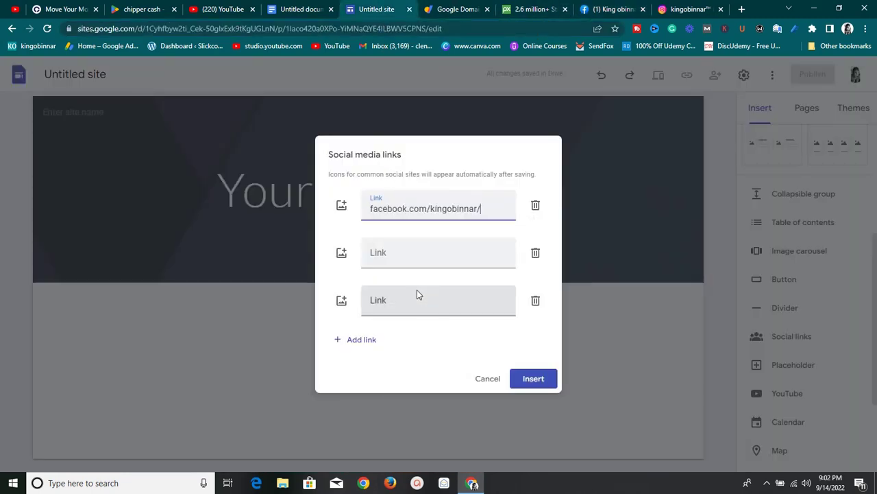
left_click(368, 213)
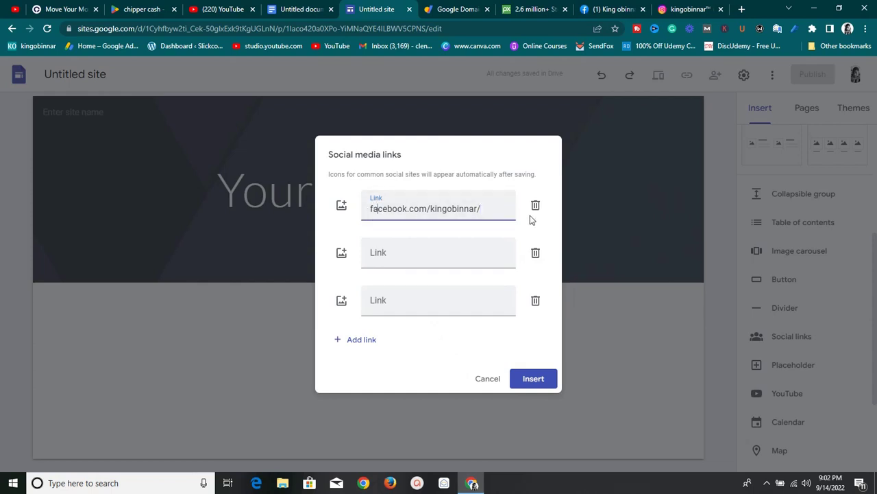
key("Left")
key("Left")
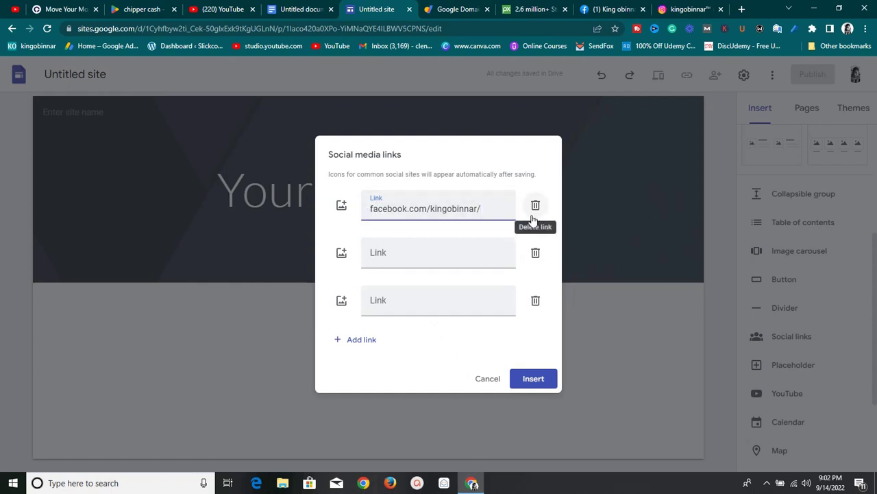
type("https")
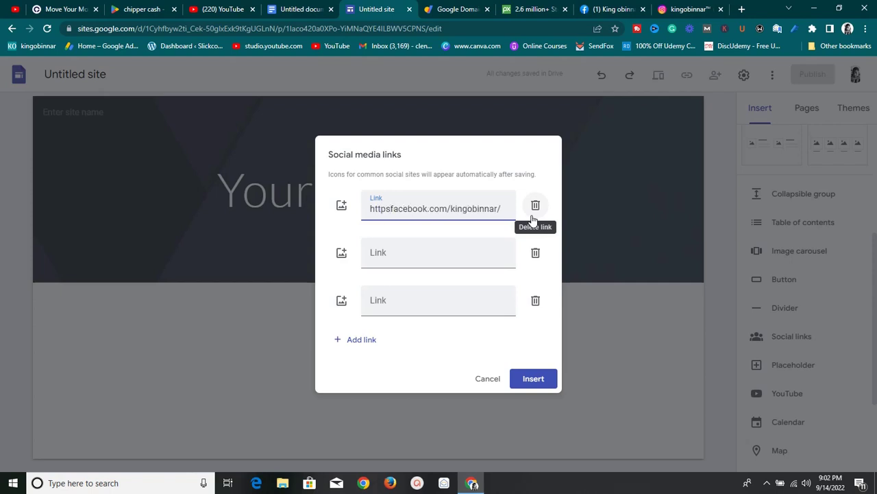
type("://")
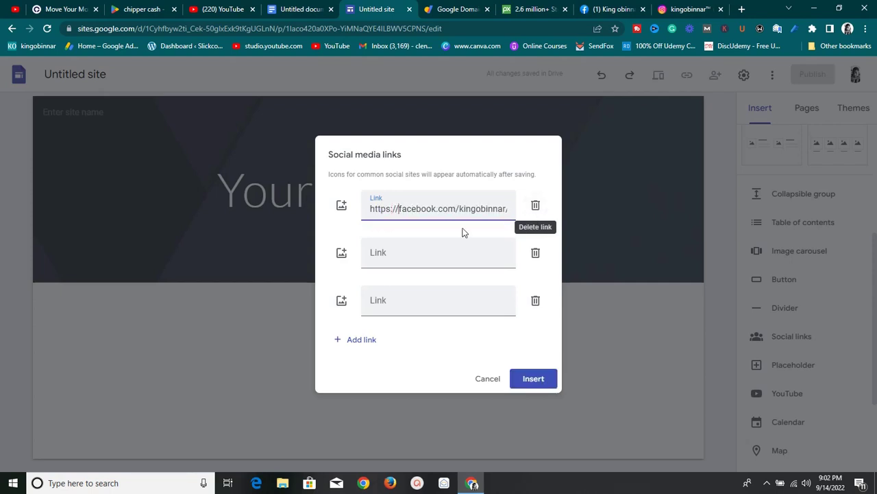
Step: Fill the second social link with the full profile address copied from the open Instagram page
left_click(424, 252)
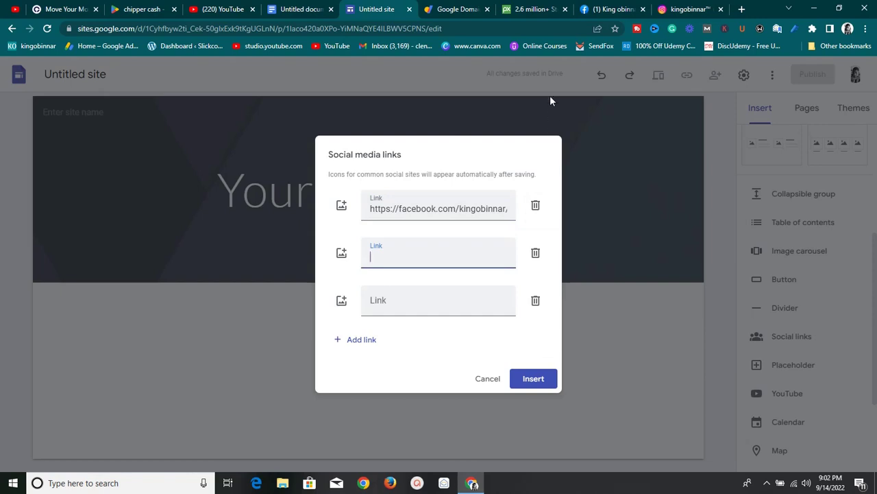
left_click(671, 12)
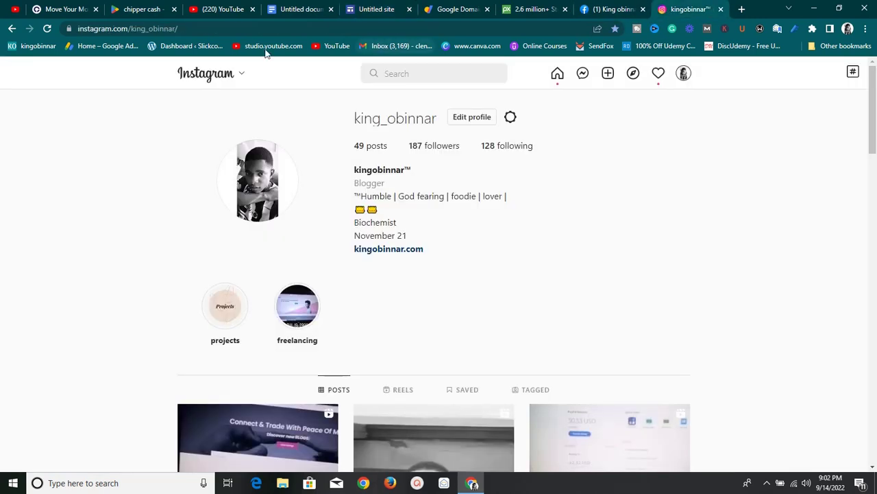
left_click(211, 29)
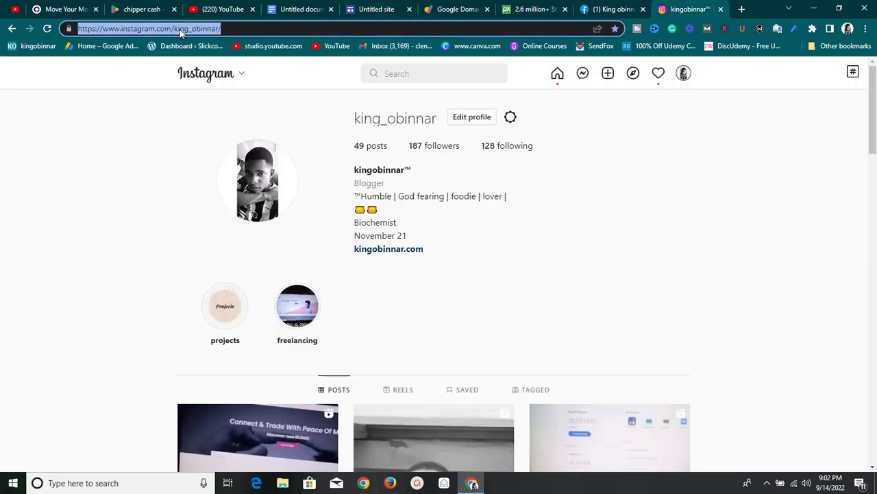
right_click(181, 33)
left_click(227, 107)
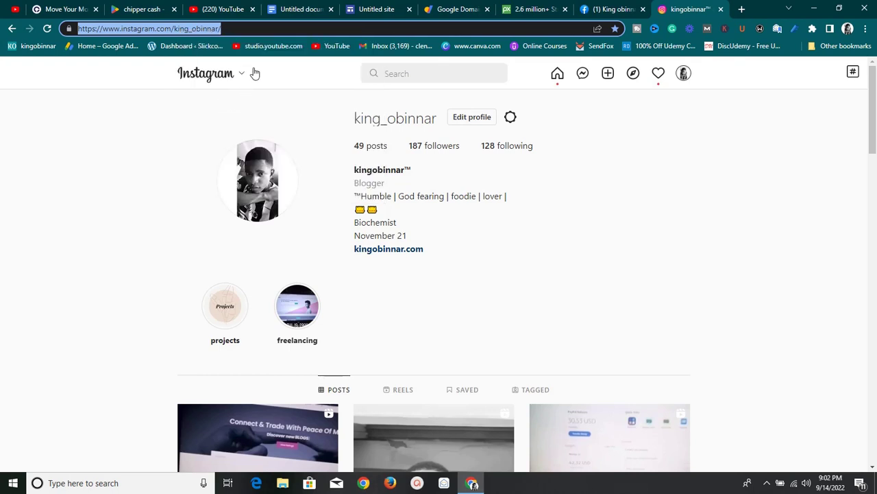
left_click(374, 9)
right_click(414, 257)
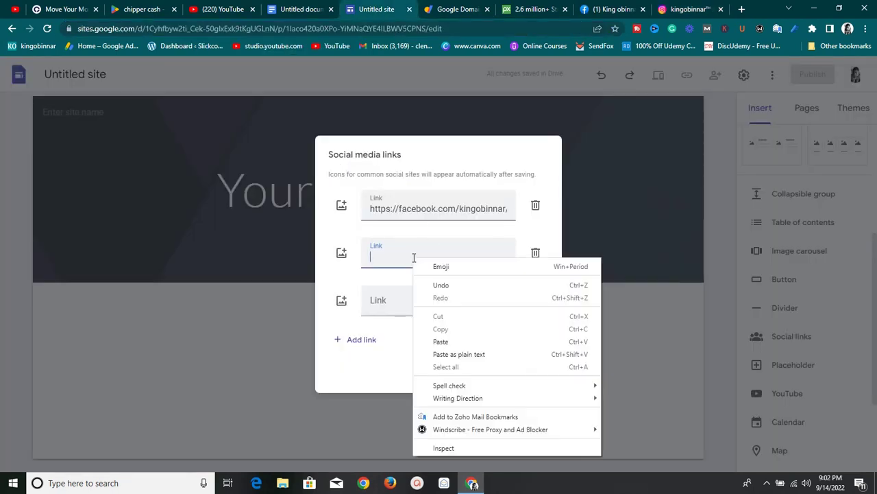
left_click(444, 339)
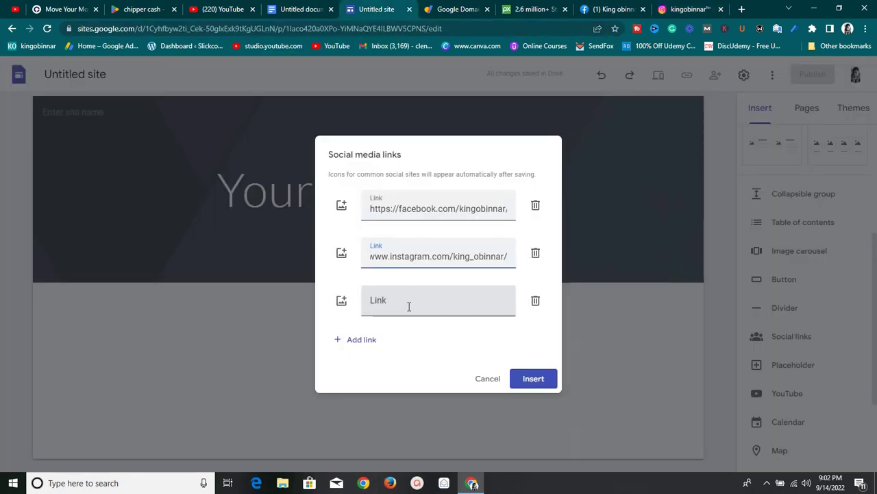
Step: Switch to YouTube, close the Keyword Explorer and open the account's own channel page
left_click(409, 304)
left_click(222, 9)
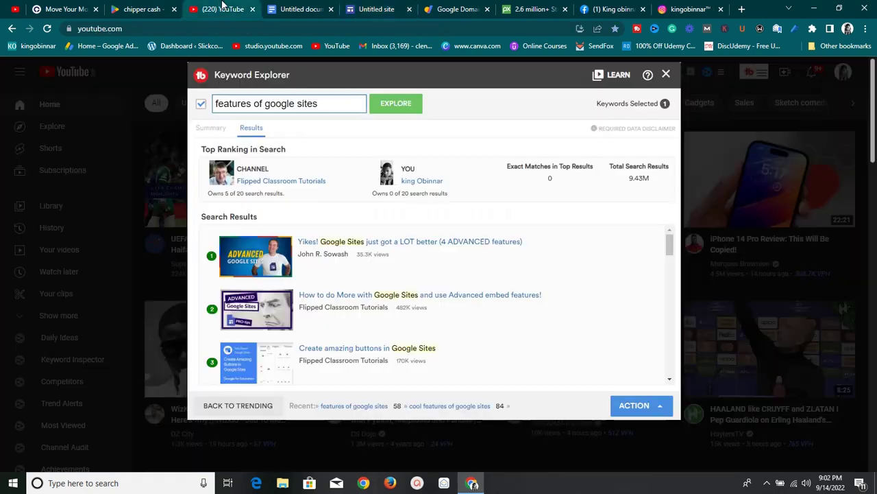
left_click(665, 75)
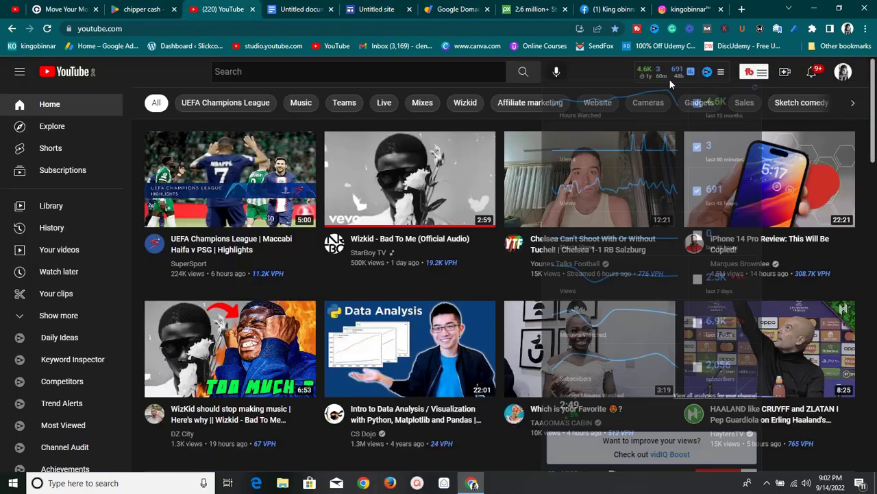
left_click(842, 74)
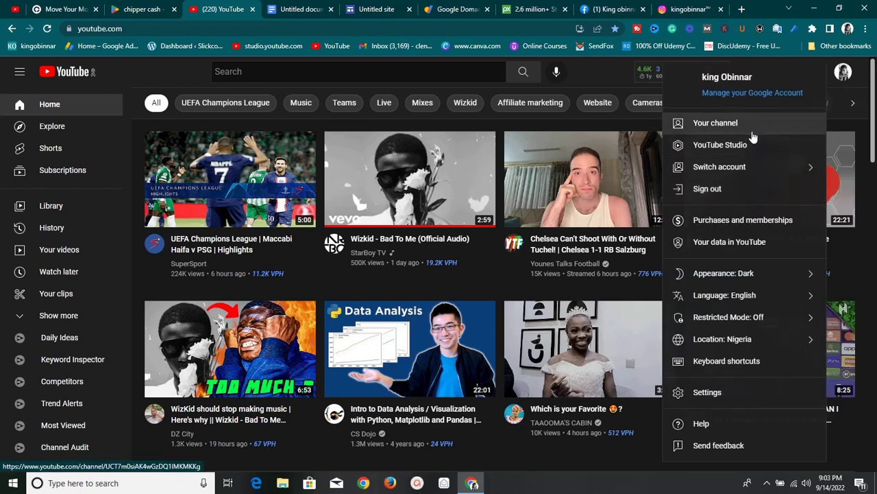
left_click(752, 133)
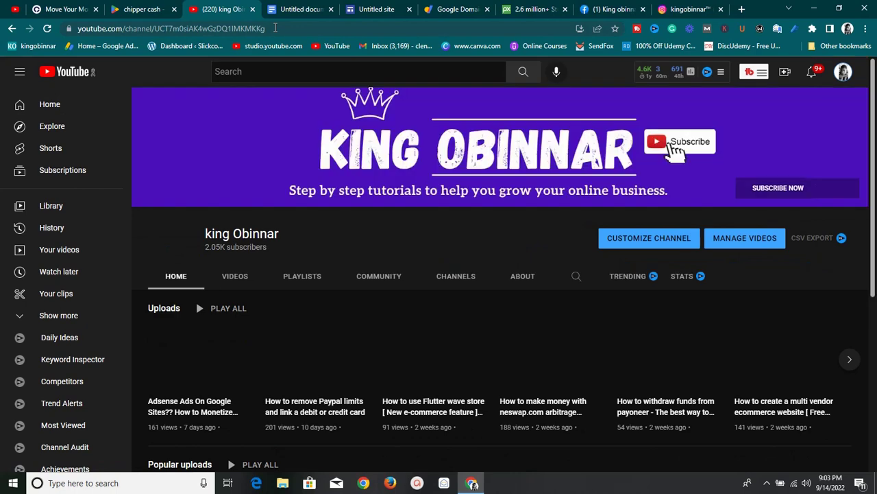
Step: Copy the YouTube channel page's address and paste it as the third social link of the site
left_click(274, 29)
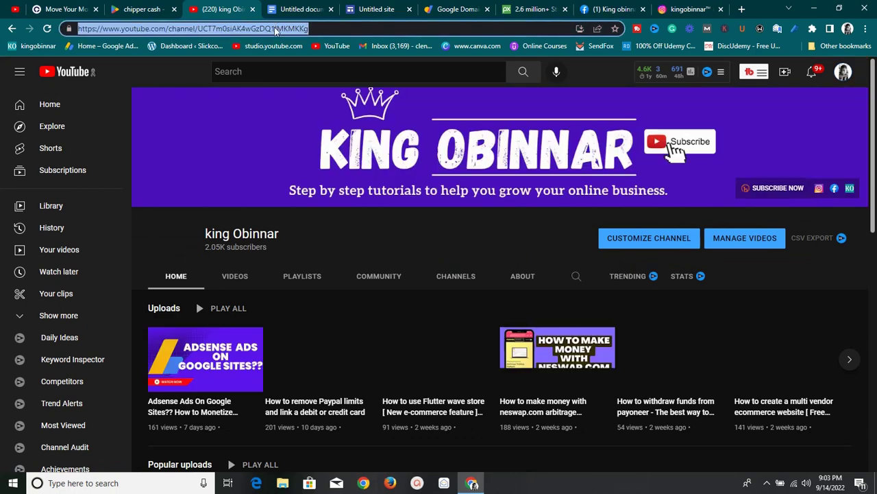
right_click(274, 28)
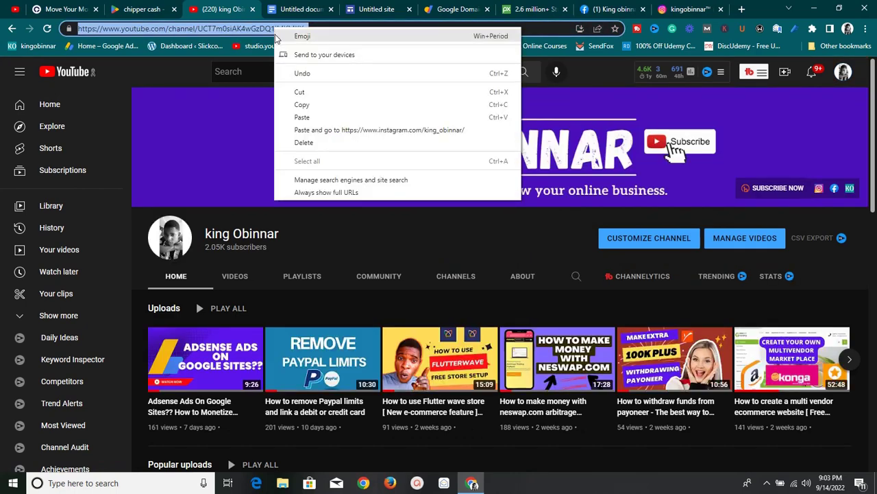
left_click(293, 104)
left_click(368, 9)
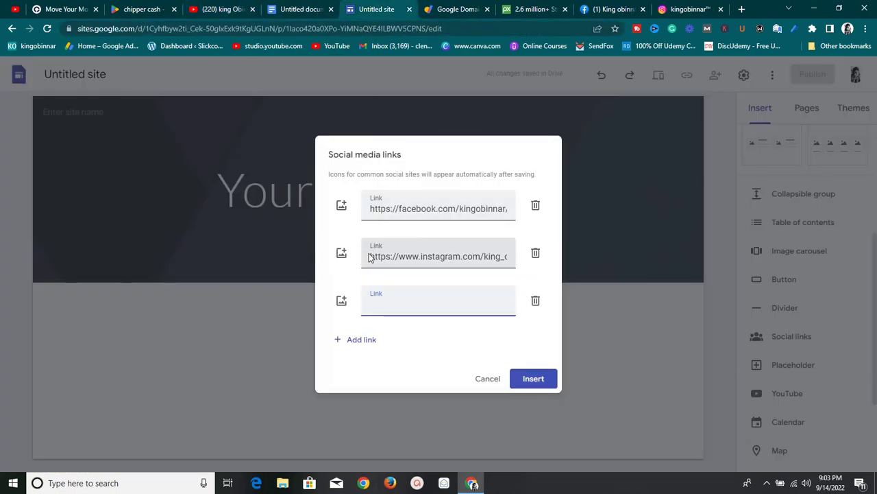
left_click(383, 306)
right_click(384, 306)
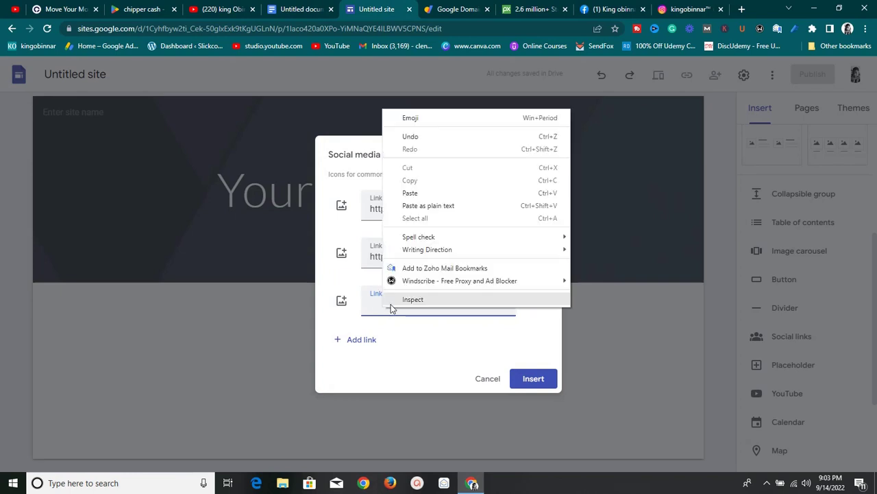
left_click(410, 199)
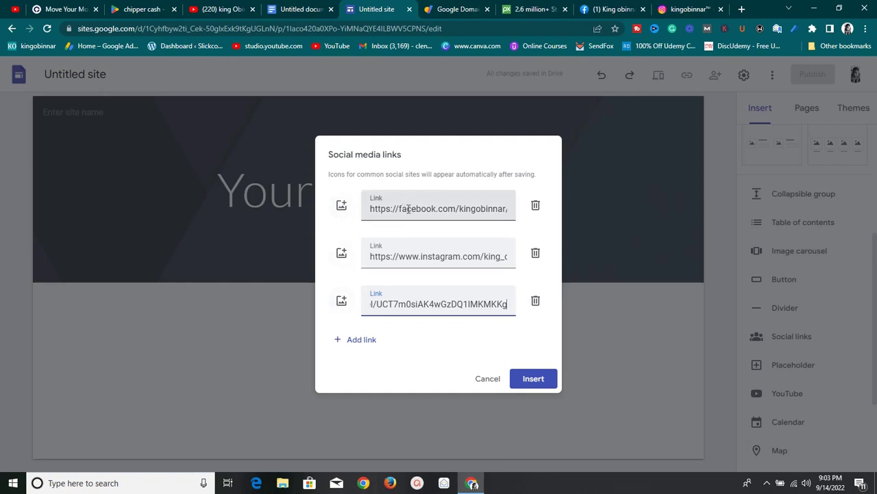
Step: Switch to Pixabay and search its images for "facebook icon"
left_click(534, 9)
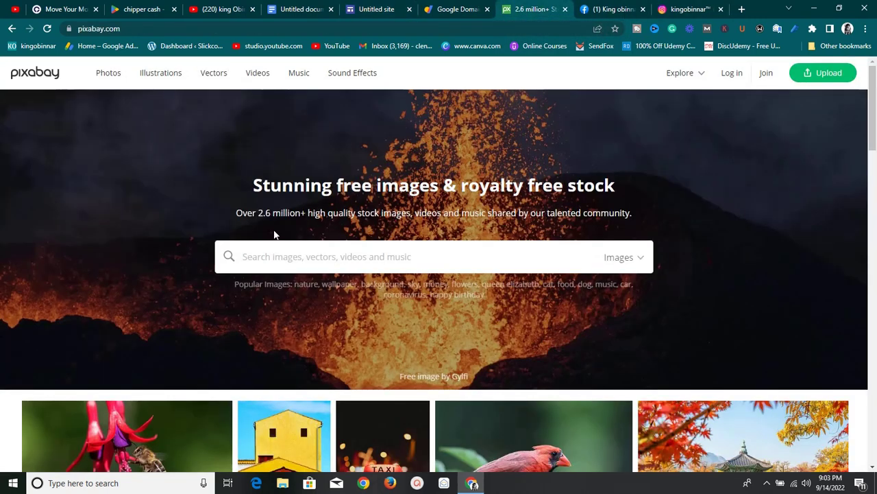
left_click(295, 261)
type("facebook")
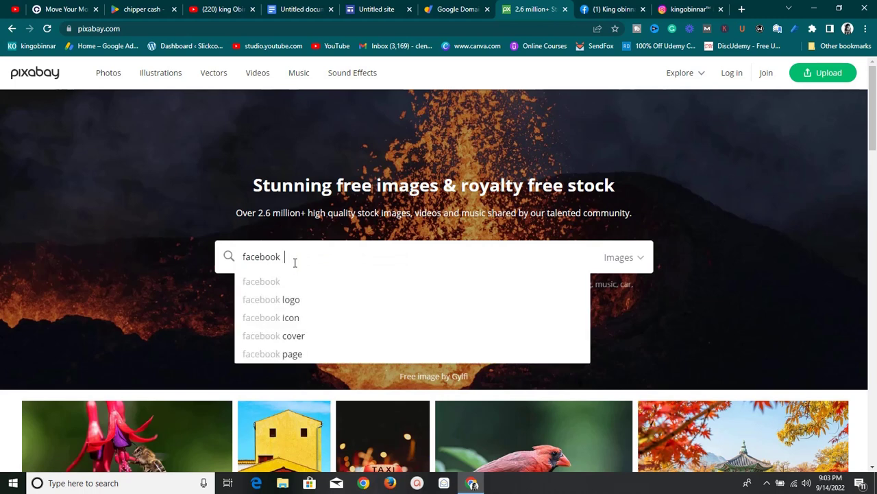
type("  icon")
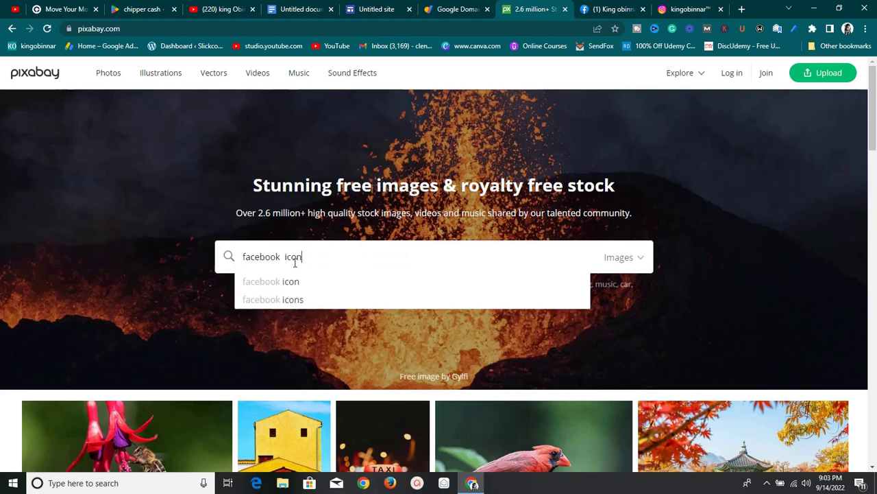
key("Return")
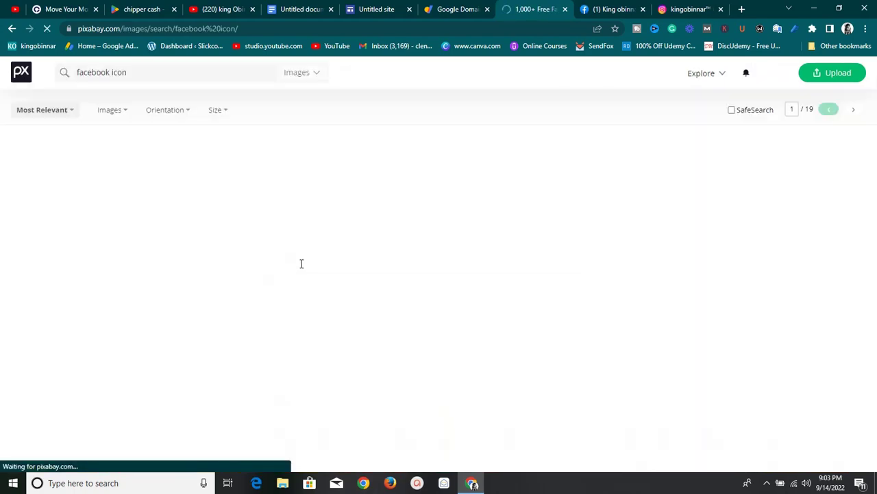
Step: Download the flat blue Facebook icon with the cream letter f as a 1280×1280 PNG
scroll(288, 274, "down", 5)
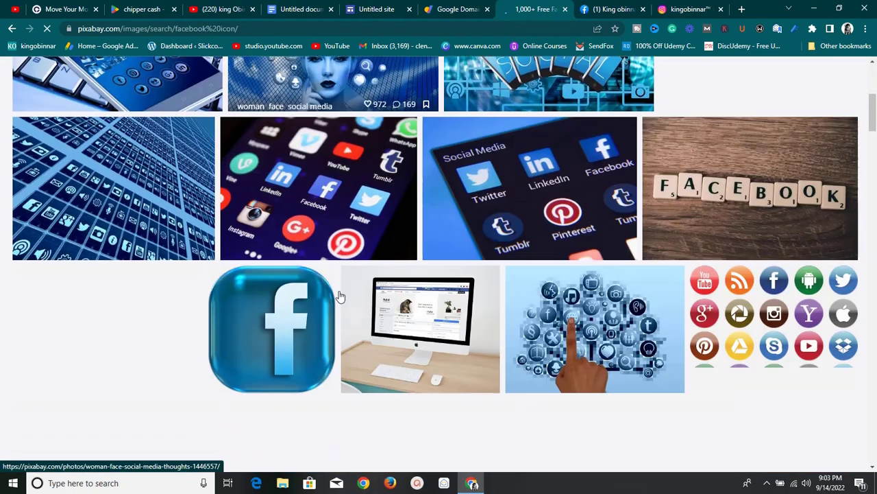
scroll(133, 348, "down", 4)
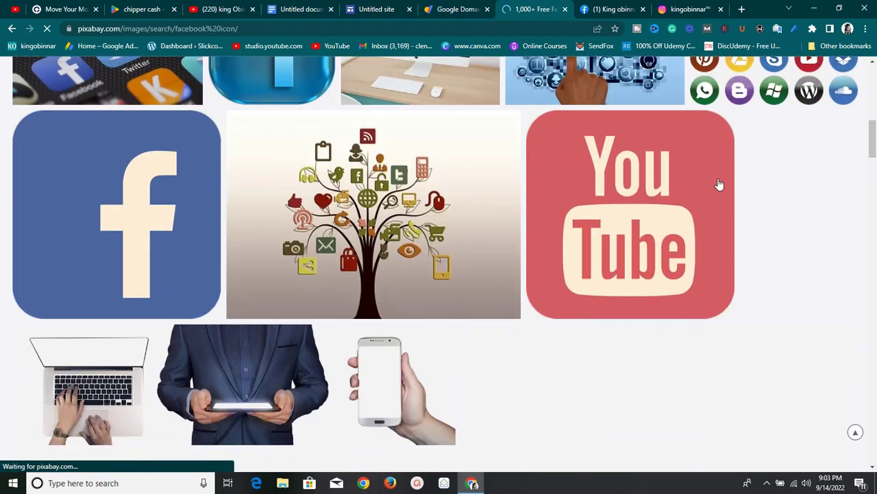
scroll(284, 283, "down", 2)
scroll(284, 281, "up", 1)
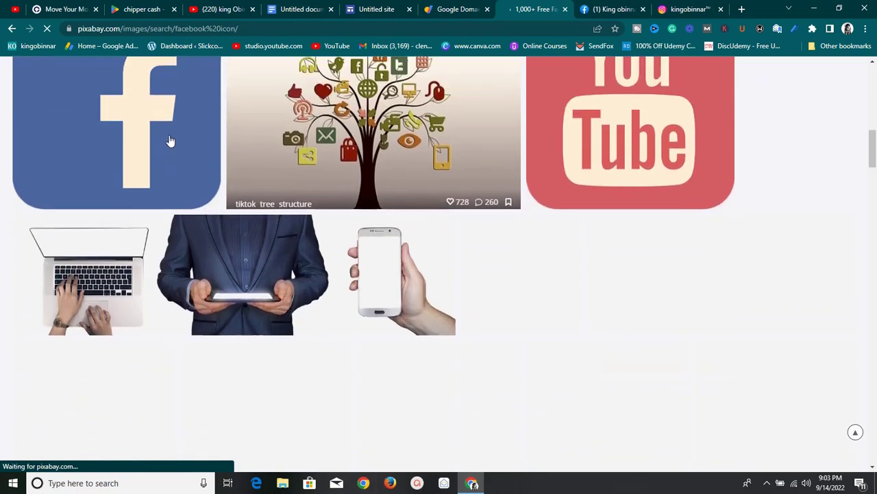
scroll(170, 147, "up", 1)
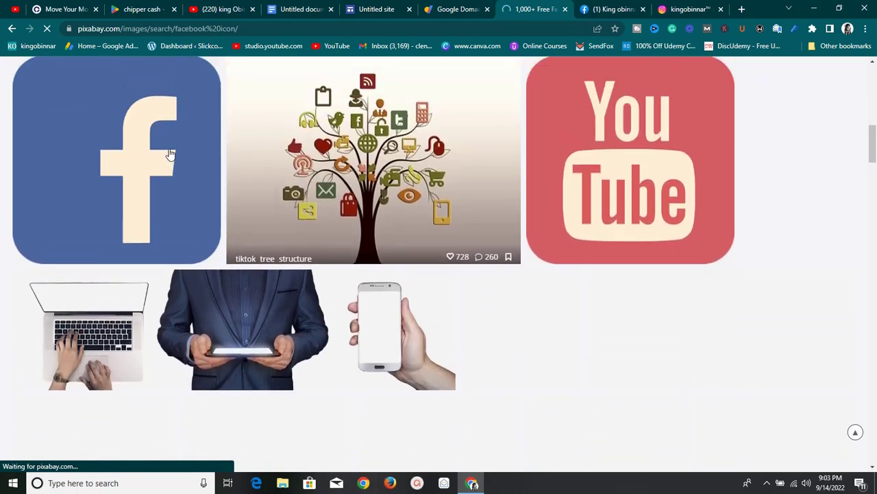
left_click(175, 202)
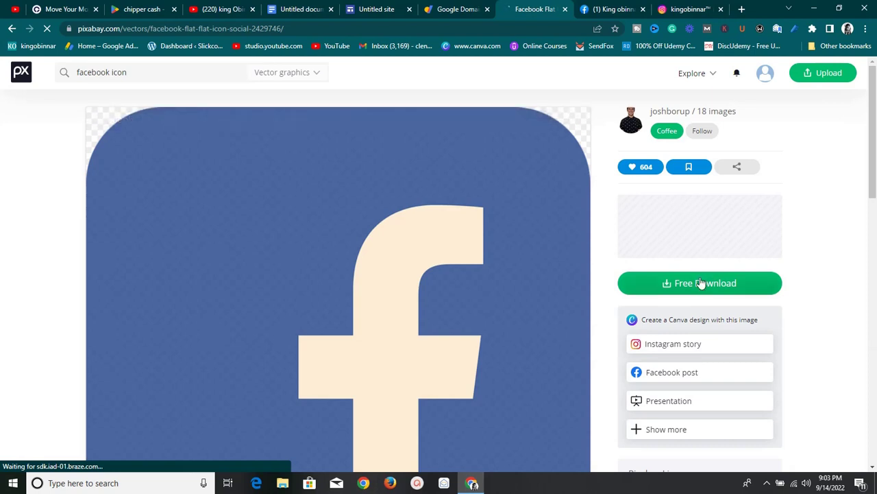
left_click(701, 283)
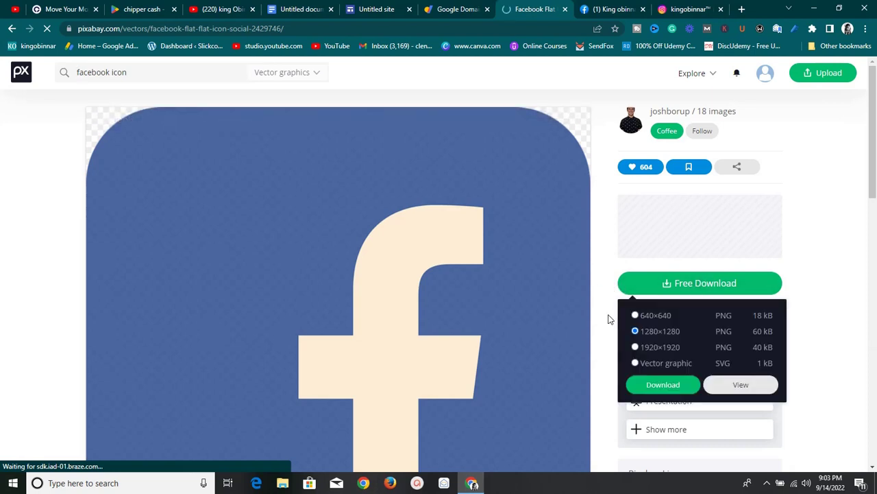
left_click(650, 389)
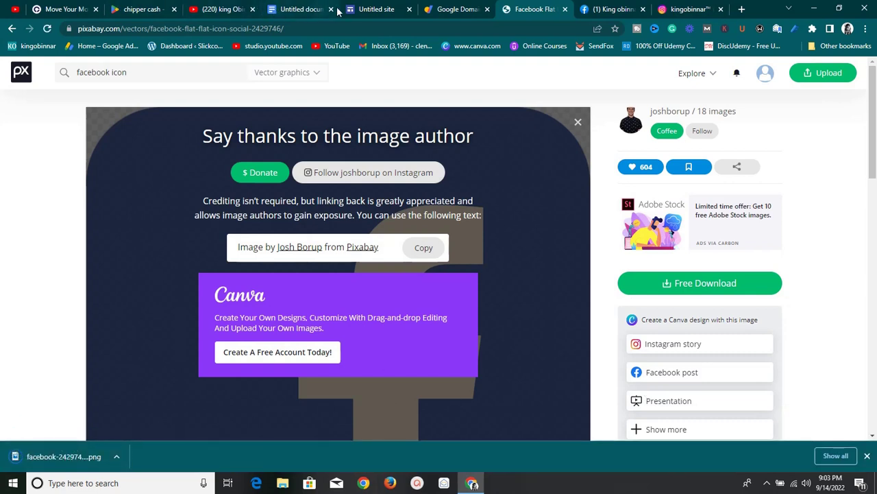
Step: Return to the Google Sites editor and upload the downloaded Facebook PNG as the icon of the Facebook link
left_click(385, 8)
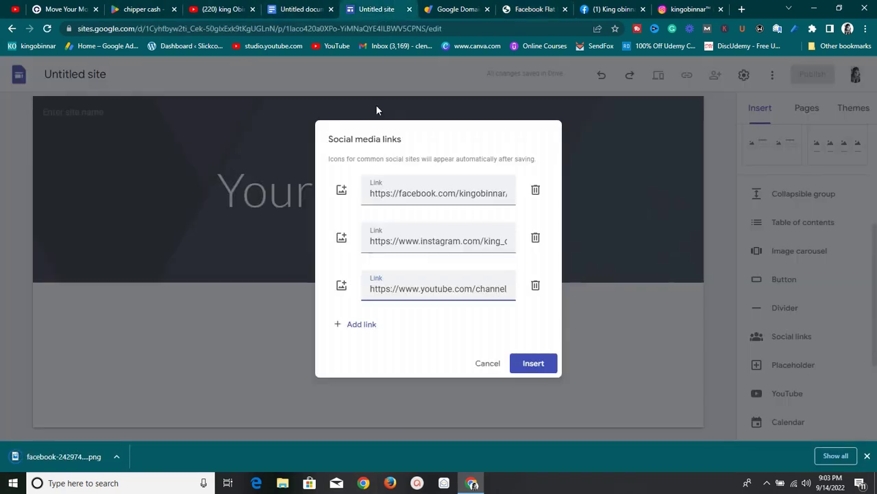
left_click(342, 190)
left_click(351, 216)
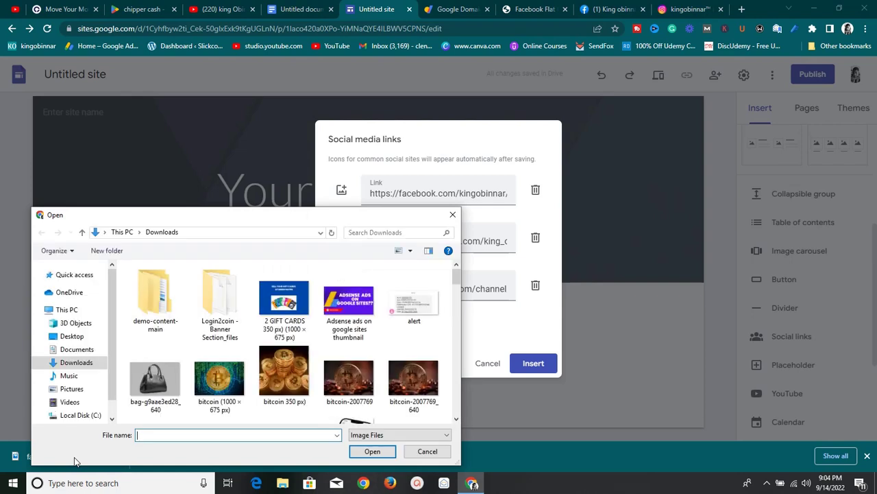
scroll(258, 331, "down", 1)
scroll(258, 331, "down", 4)
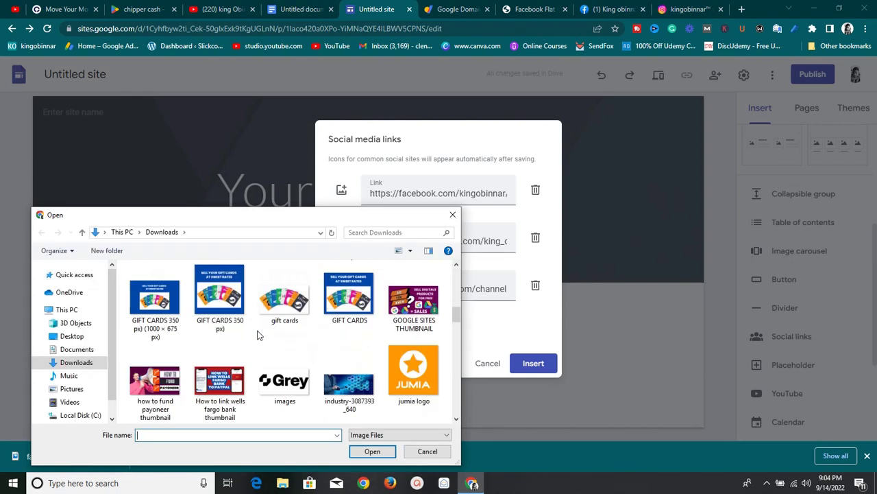
scroll(237, 331, "up", 2)
double_click(219, 294)
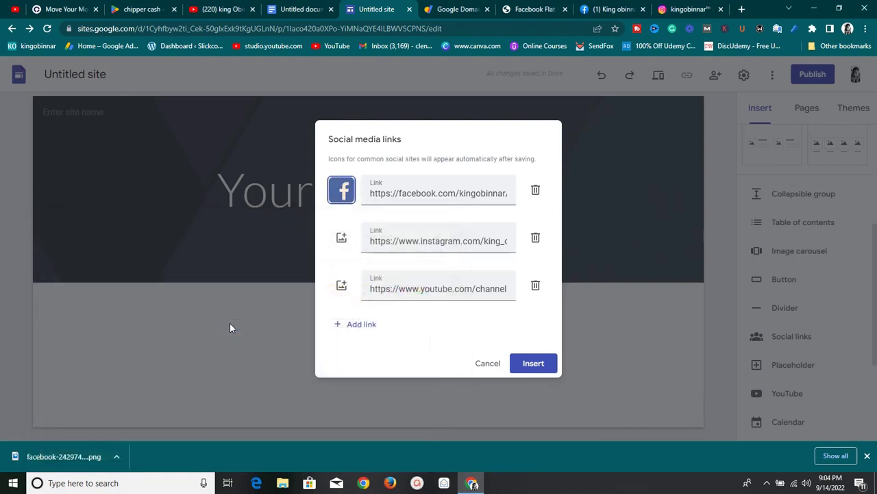
Step: Find "instagram icon" with Google Image Search and insert the second result, the square gradient logo, as the Instagram link's icon
left_click(342, 242)
left_click(342, 280)
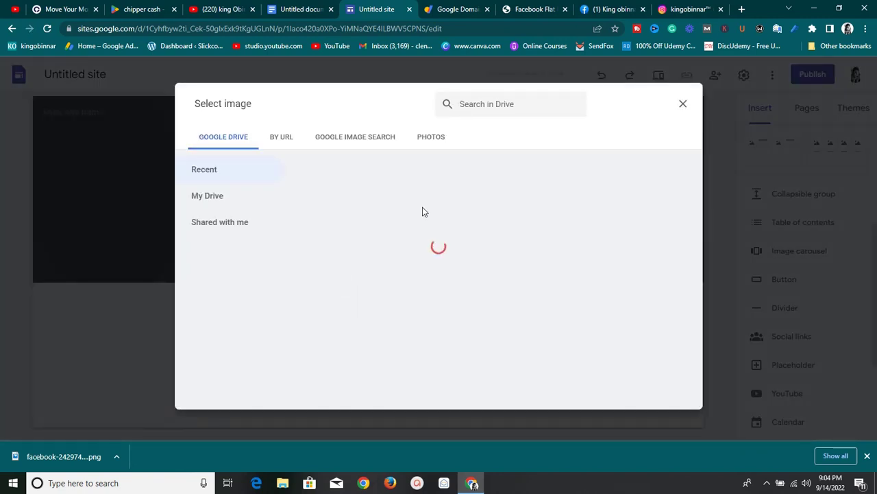
left_click(358, 135)
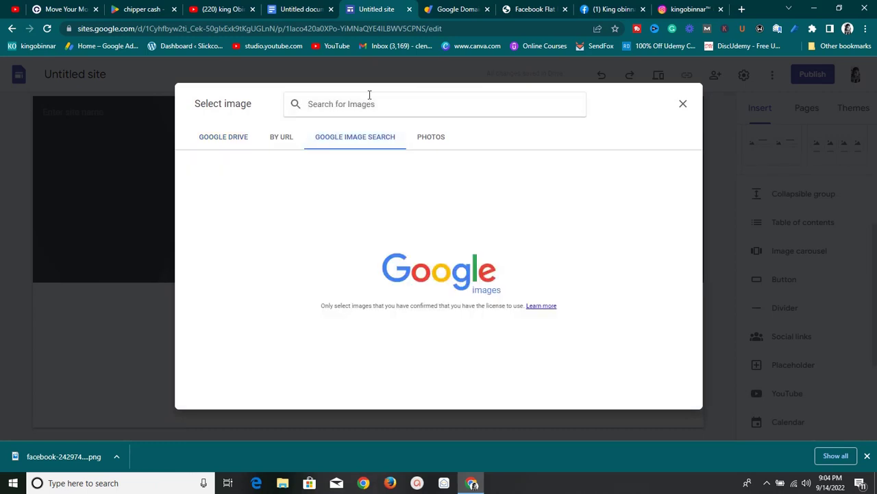
type("ins")
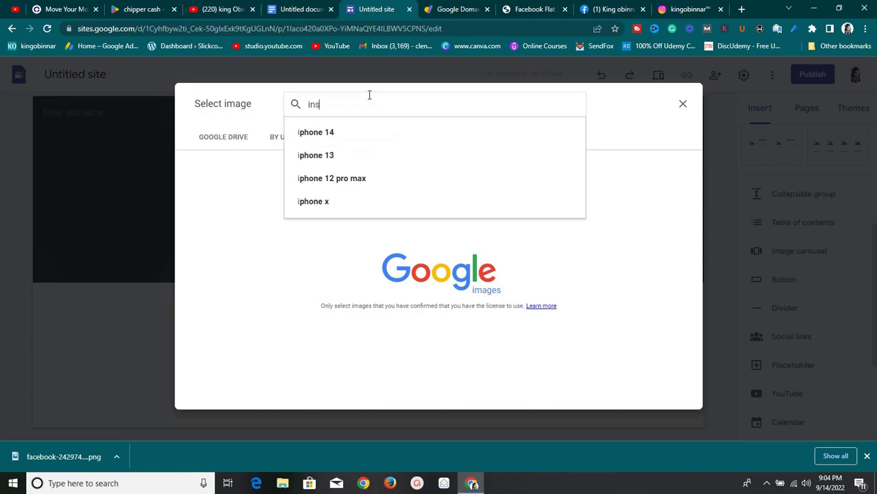
type("tagra")
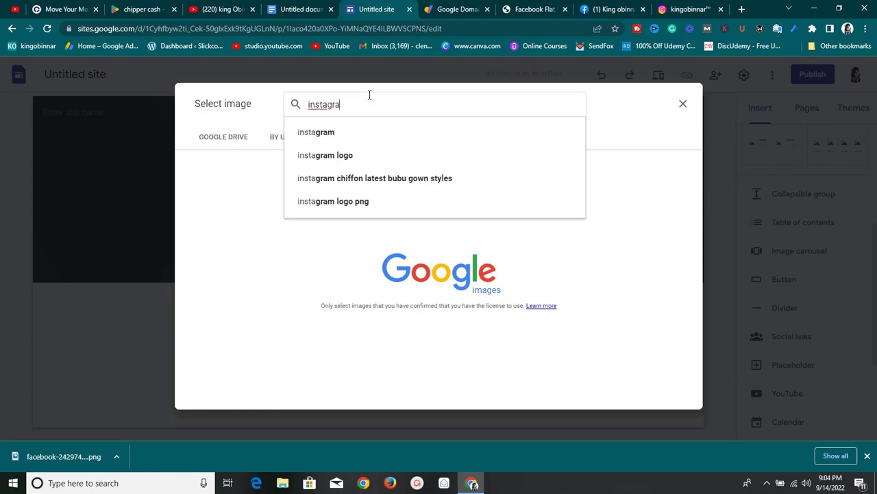
type("m c")
key("BackSpace")
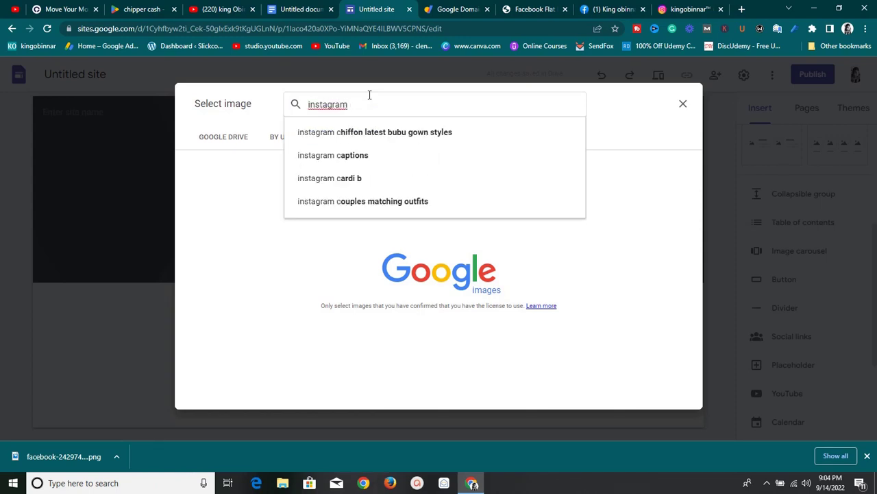
type("icon")
key("Return")
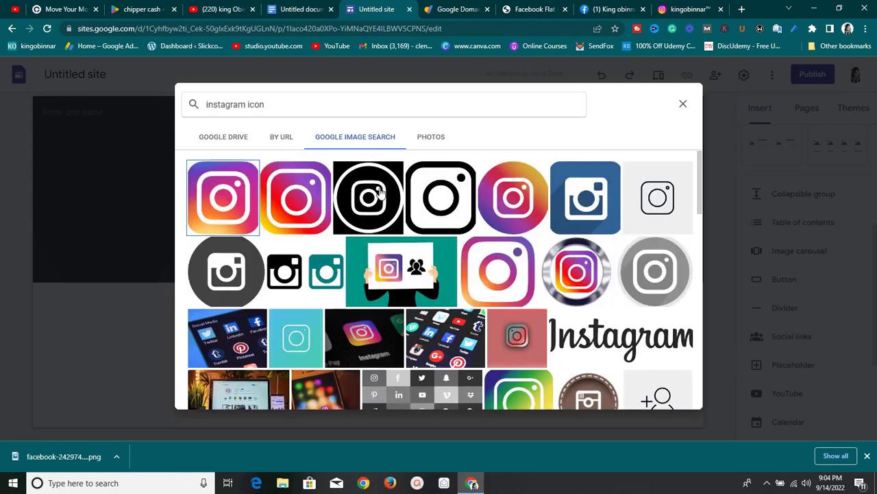
left_click(300, 207)
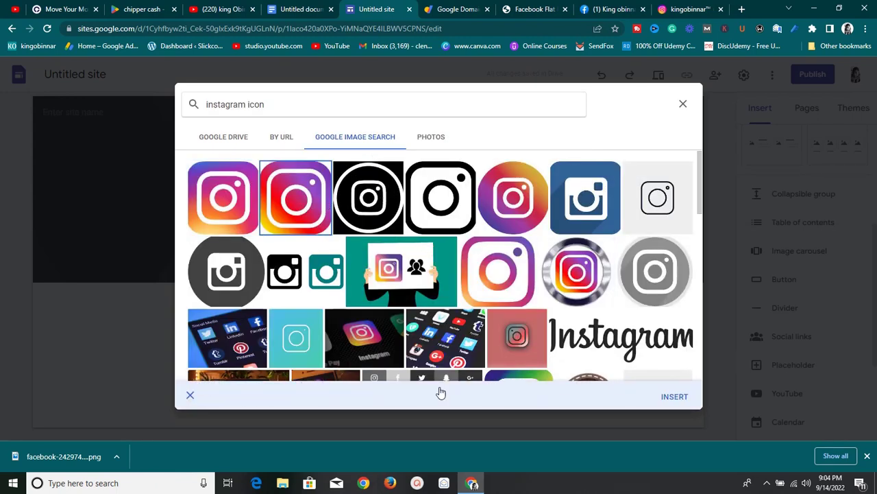
left_click(668, 396)
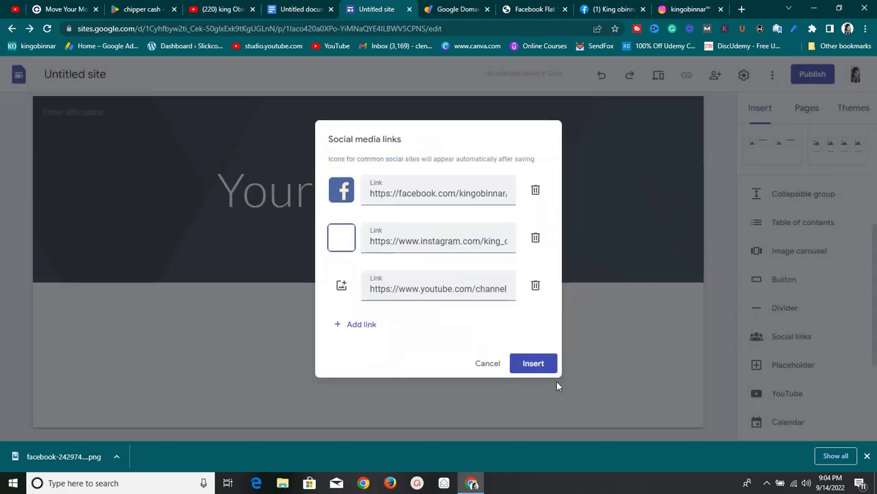
Step: Give the YouTube link the red play-button image from a Google Image Search for "youtube icon", and insert the social links into the page
left_click(342, 285)
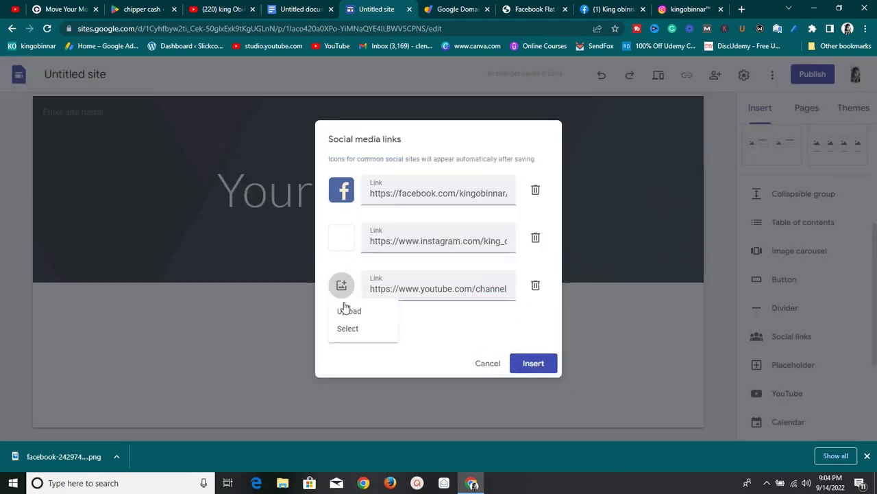
left_click(348, 328)
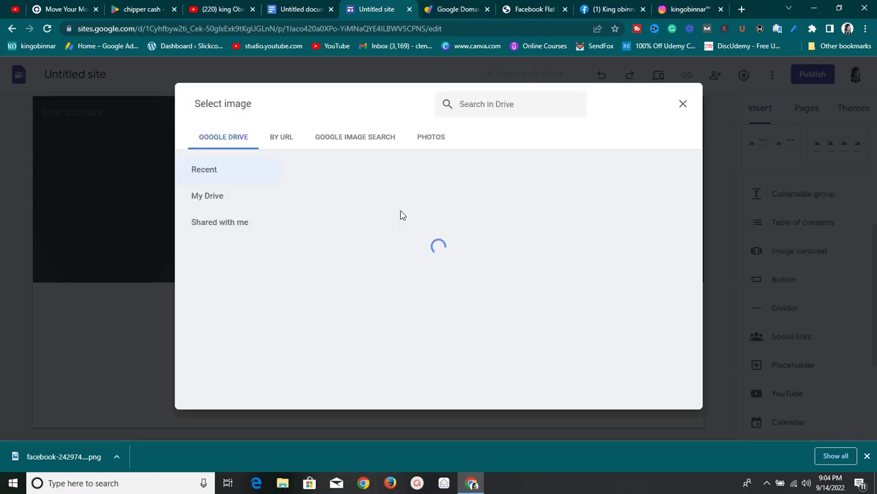
left_click(378, 137)
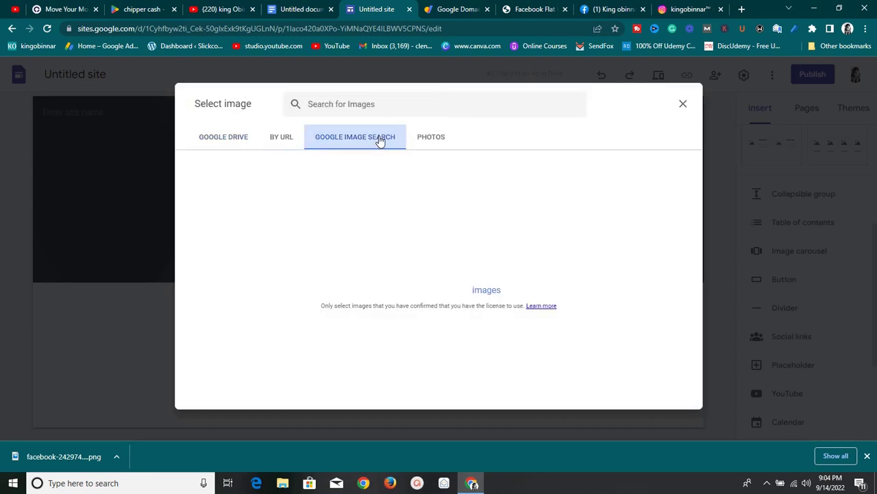
type("you")
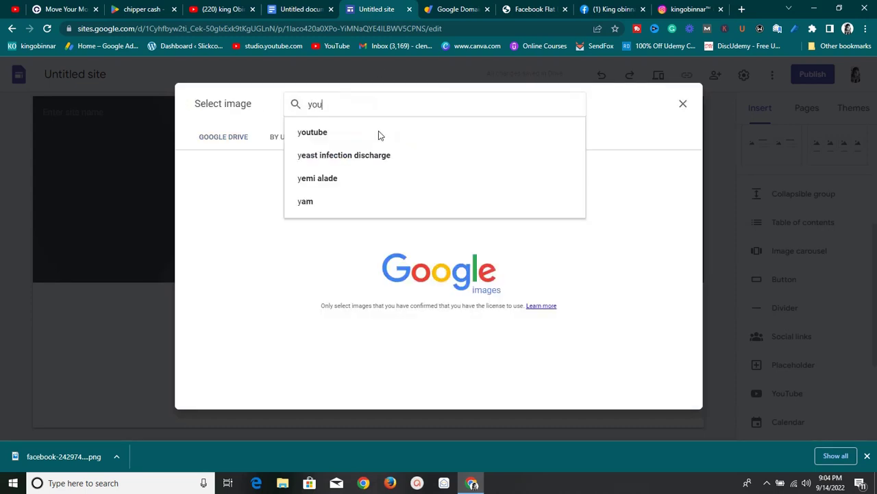
type("tube icon")
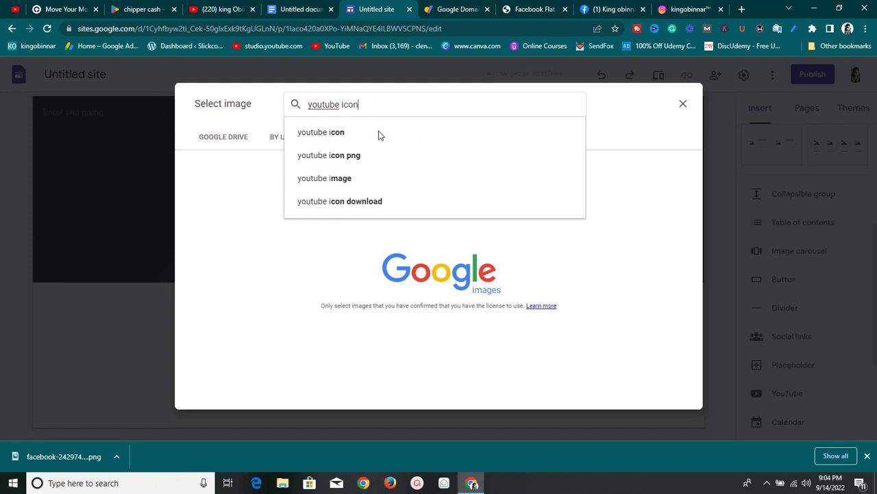
key("Return")
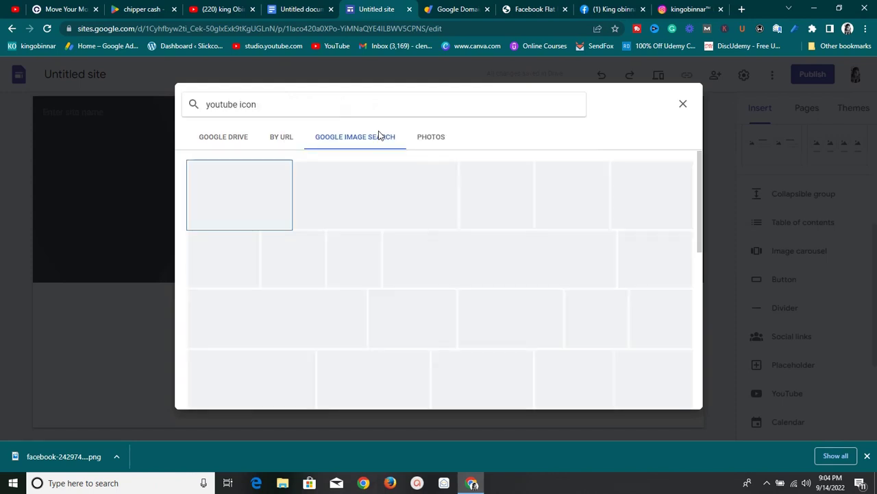
left_click(261, 193)
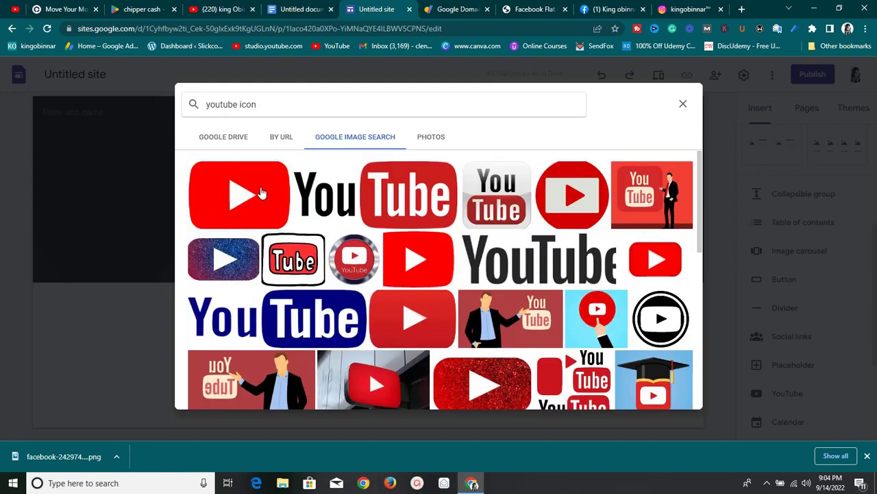
left_click(673, 396)
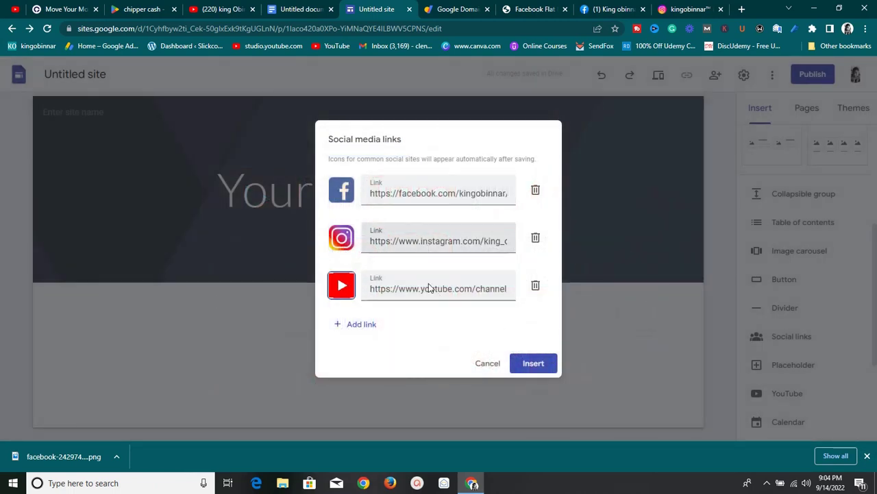
left_click(535, 364)
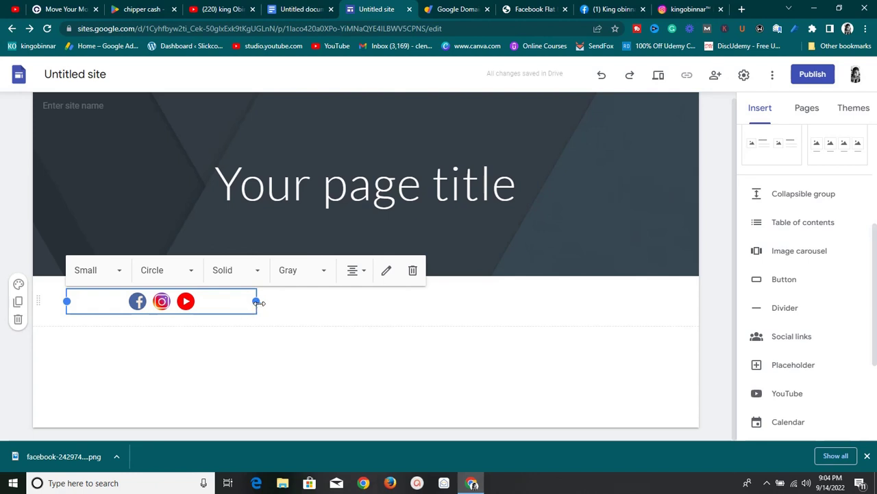
Step: Widen the social links block to the full width of its section and open the site preview
left_click_drag(257, 302, 687, 311)
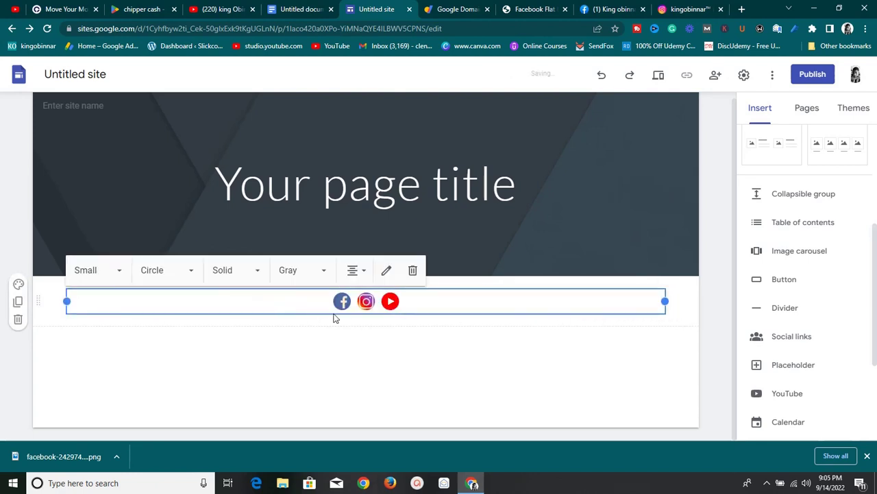
left_click_drag(340, 305, 314, 353)
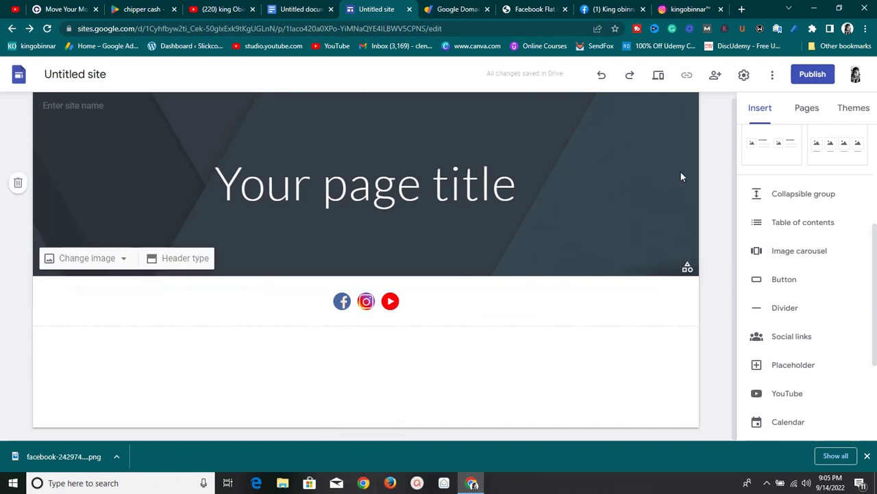
left_click(660, 78)
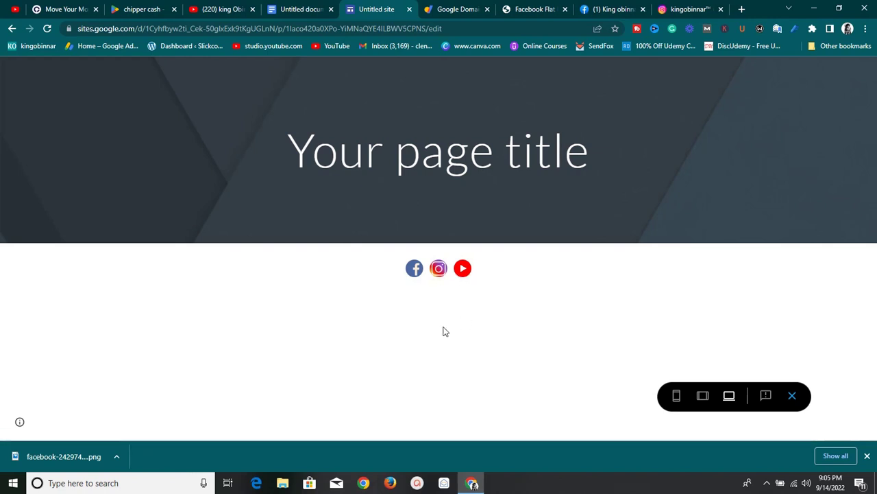
Step: Test the Facebook and Instagram icons in the site preview, returning to the preview after the Facebook page opens
left_click(413, 277)
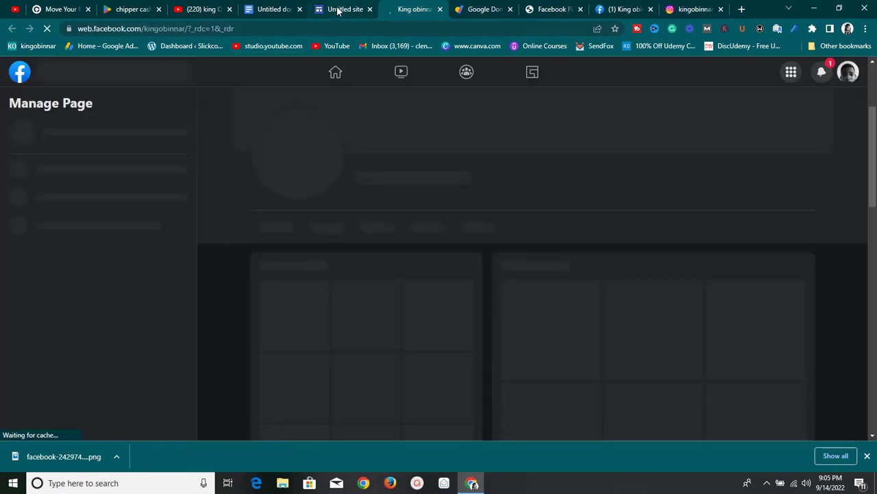
left_click(338, 9)
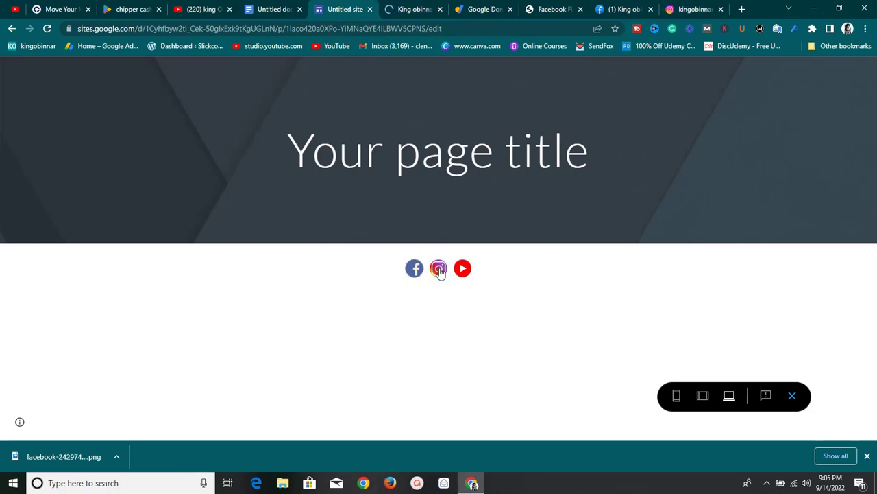
left_click(439, 267)
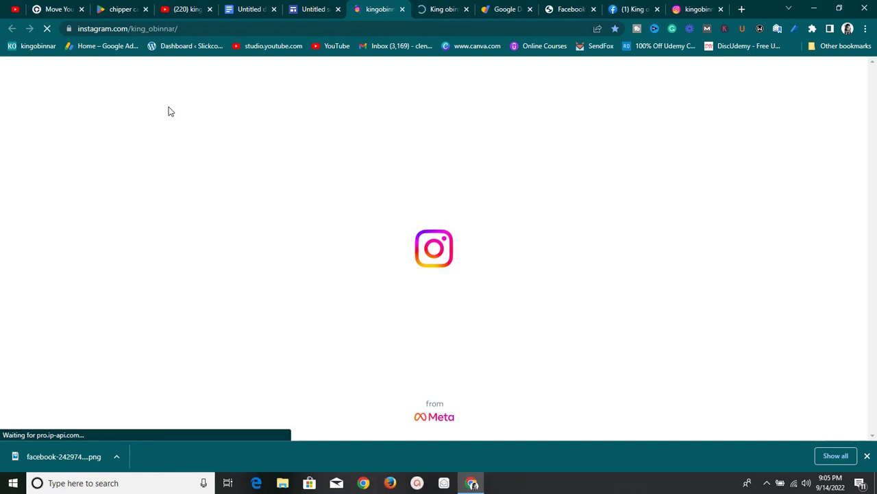
Step: Check the list of Google Sites features in the Google Docs document, return to the site and exit its preview
left_click(240, 9)
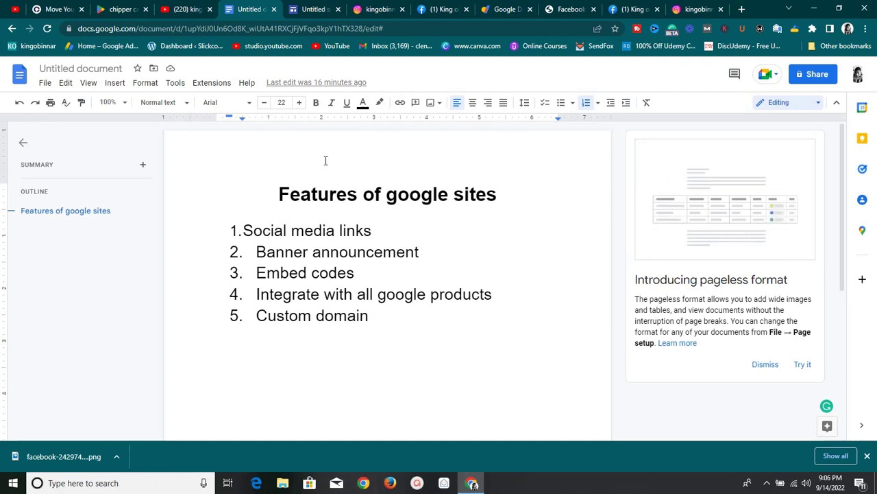
left_click(290, 7)
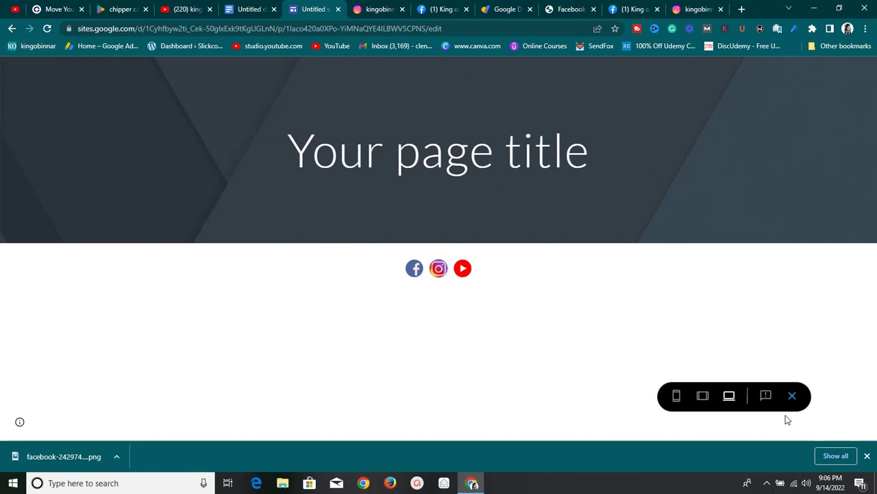
left_click(792, 396)
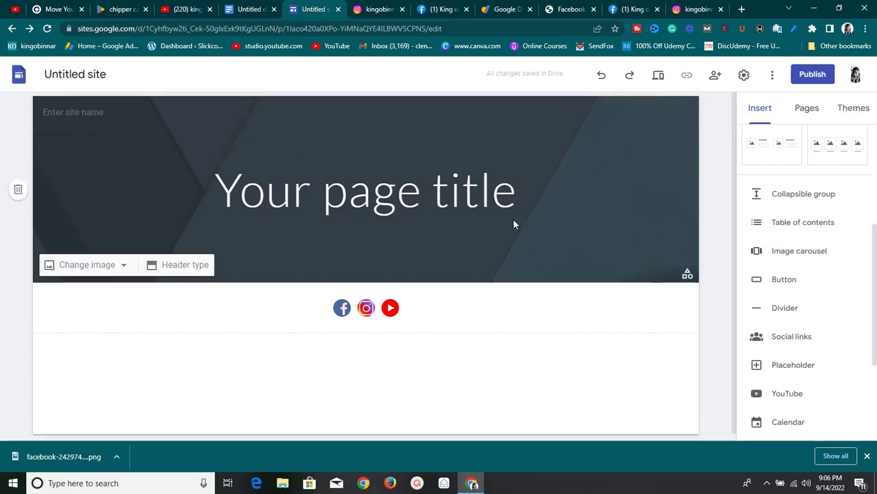
Step: Turn on the announcement banner in the site settings and set its banner color to bright red
left_click(743, 75)
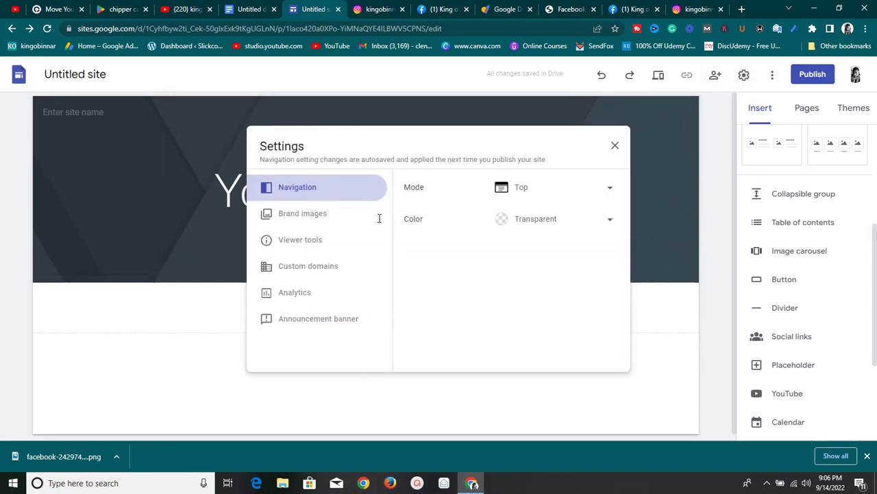
left_click(327, 322)
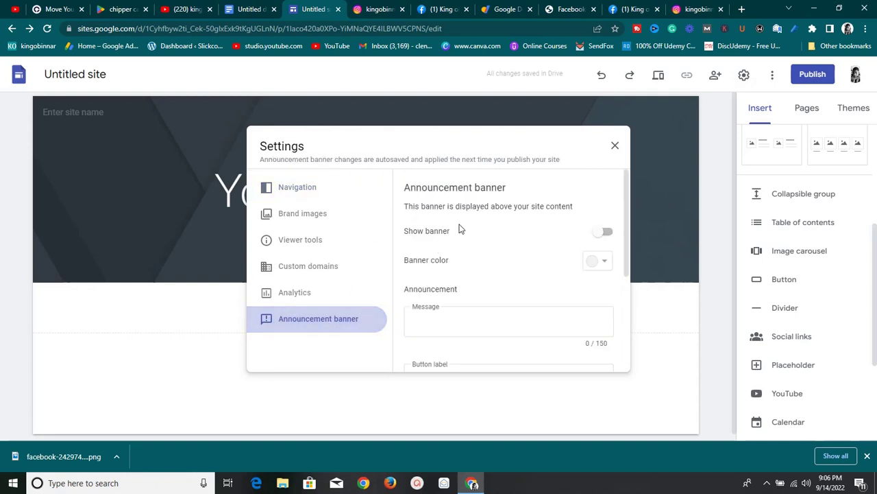
left_click(602, 231)
left_click(599, 260)
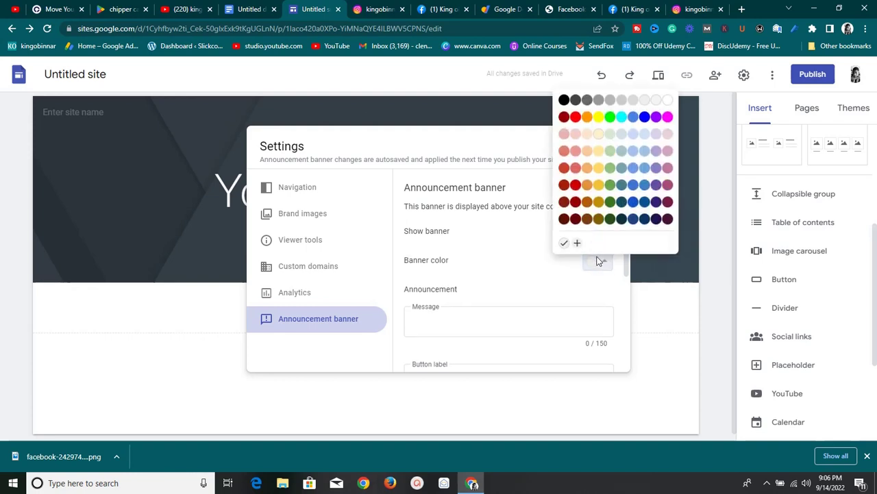
left_click(575, 117)
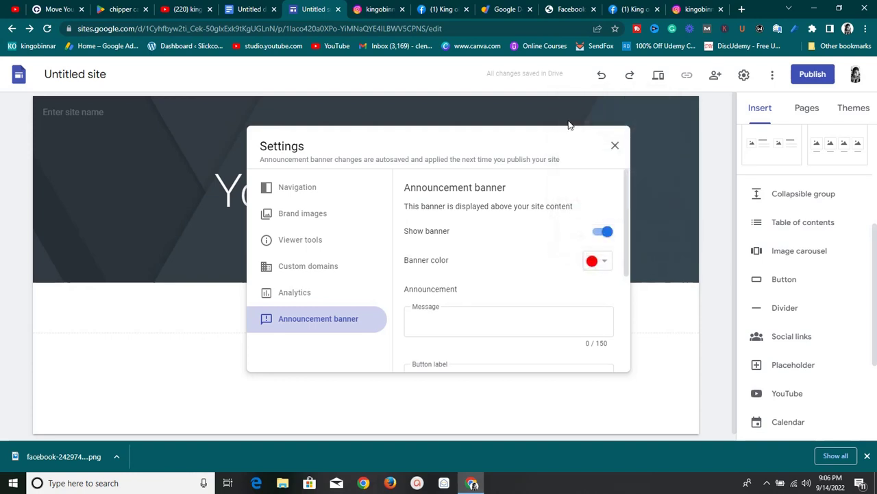
Step: Enter "50% off for the next two days" as the banner message and copy that text into the button label
left_click(462, 321)
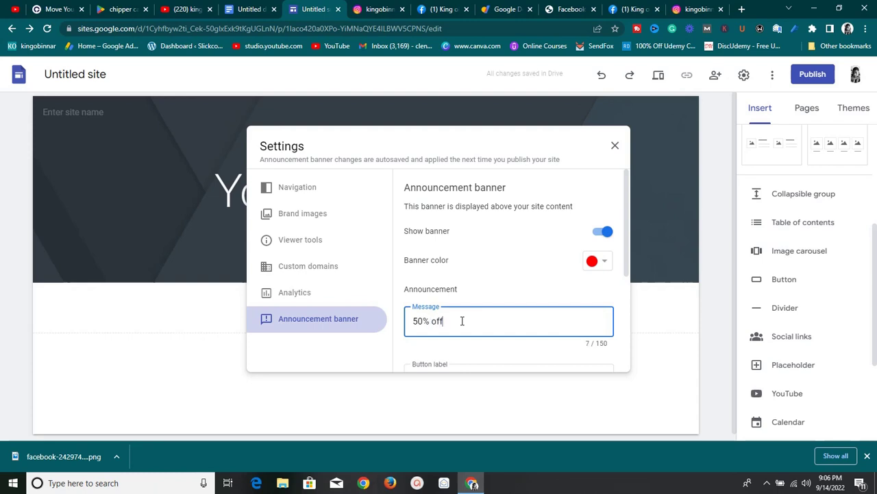
type("for the next two days")
scroll(473, 338, "down", 2)
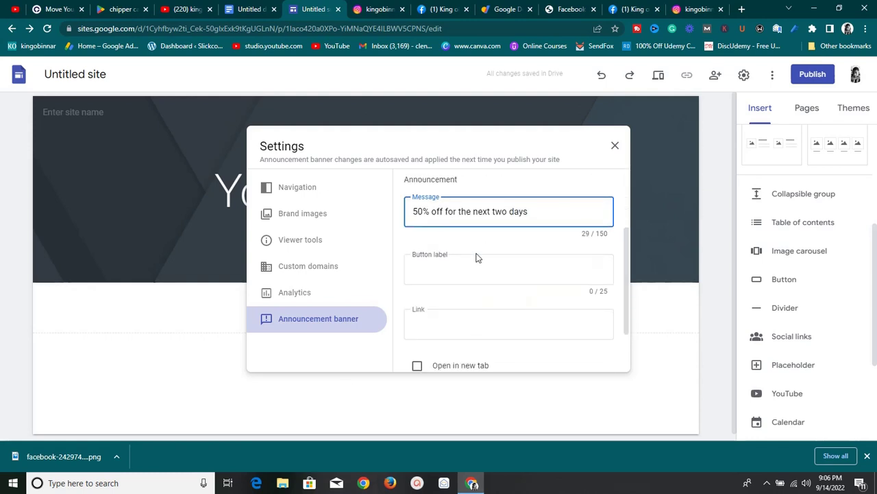
left_click(450, 271)
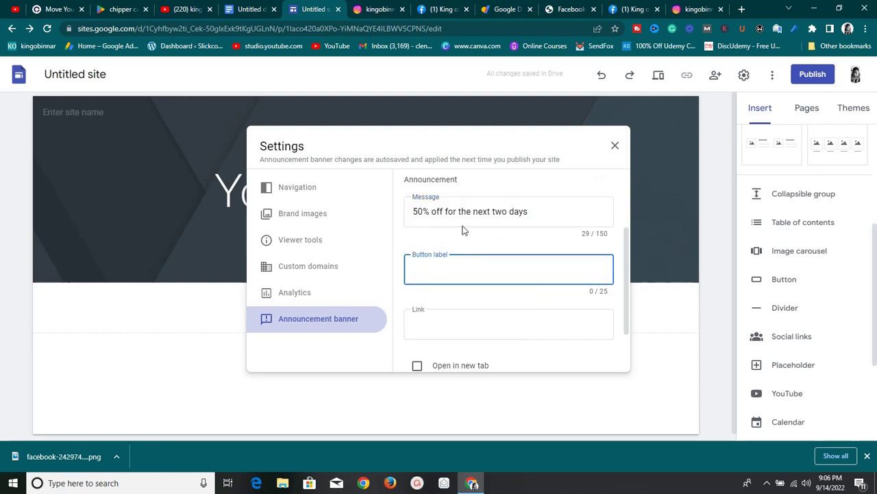
left_click_drag(540, 213, 375, 217)
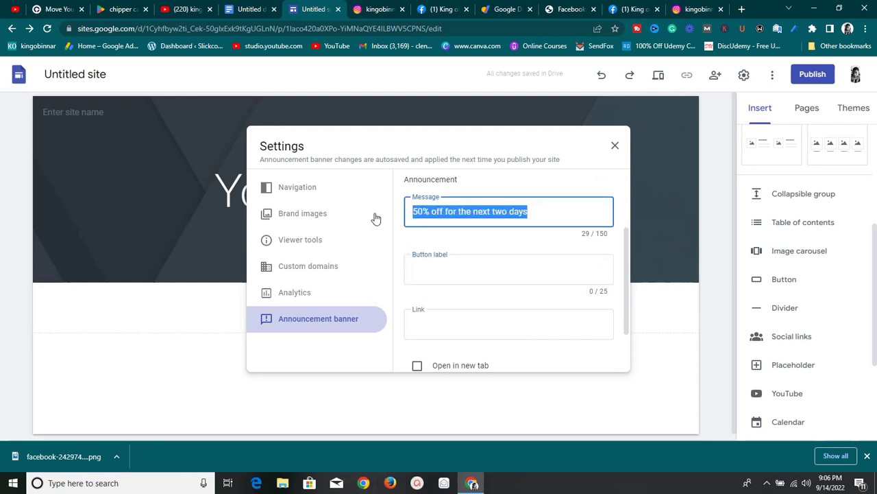
right_click(422, 215)
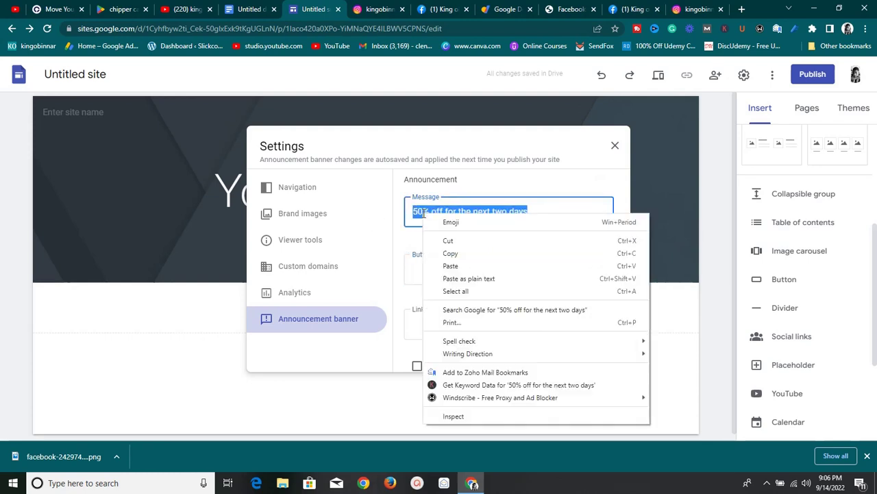
left_click(450, 253)
right_click(450, 277)
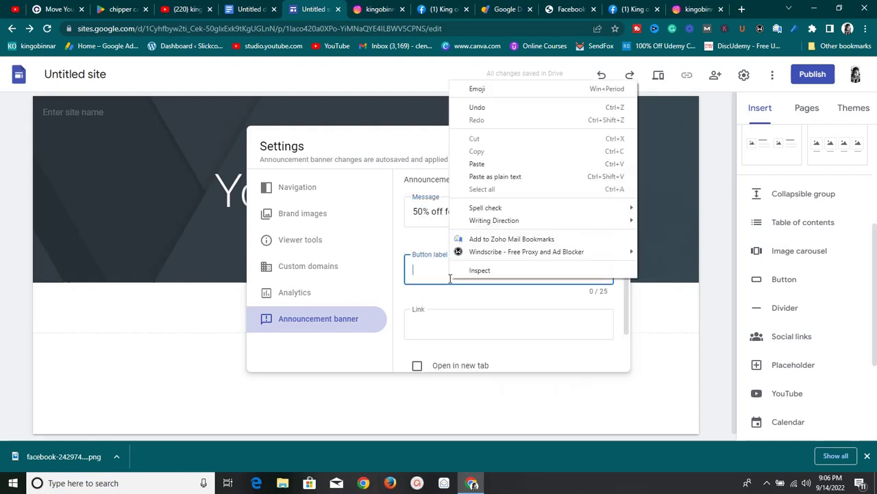
left_click(496, 164)
left_click(453, 329)
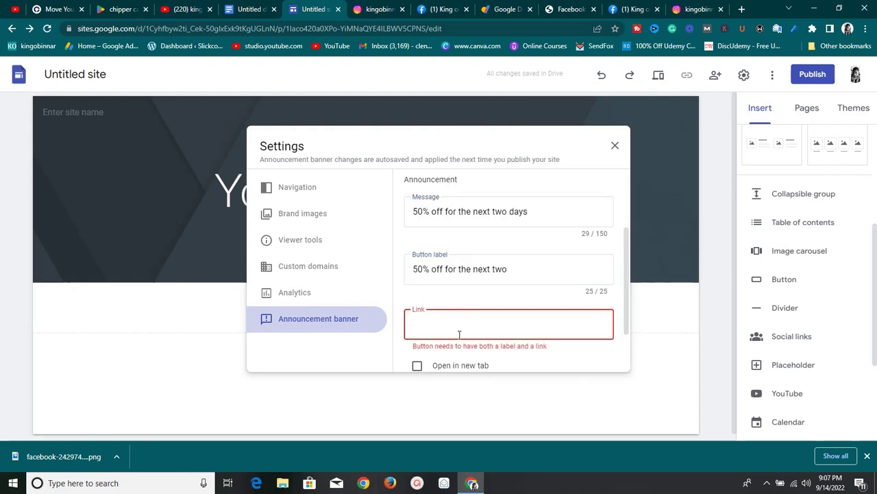
scroll(460, 335, "down", 1)
left_click(458, 262)
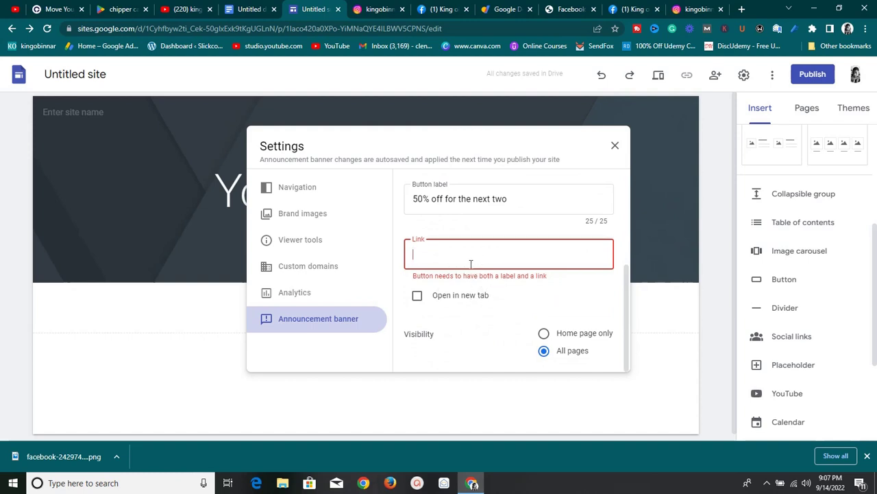
scroll(471, 264, "up", 1)
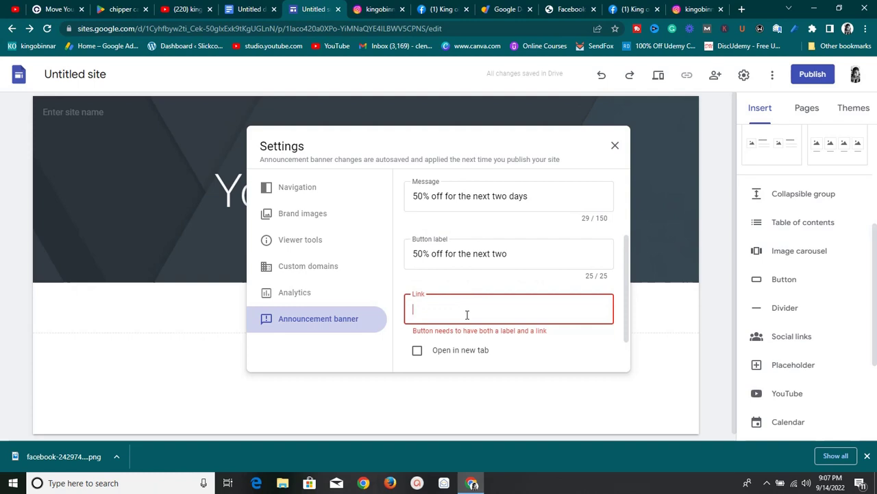
scroll(467, 315, "down", 1)
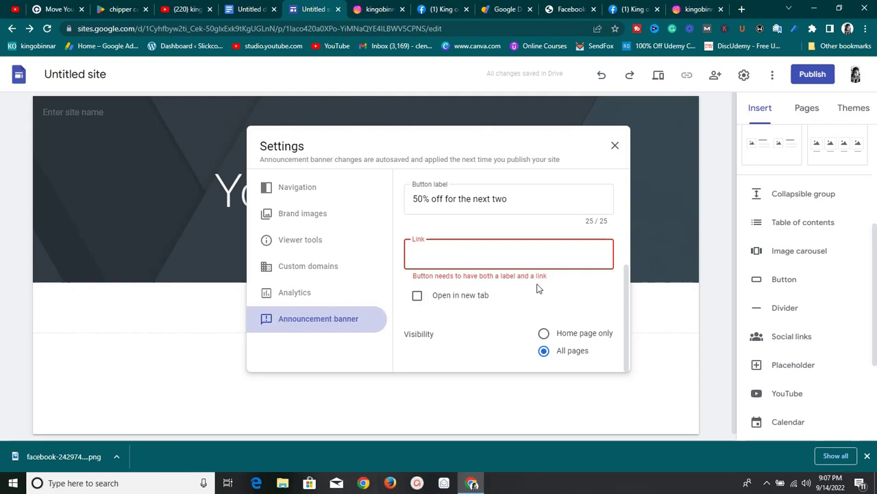
right_click(418, 257)
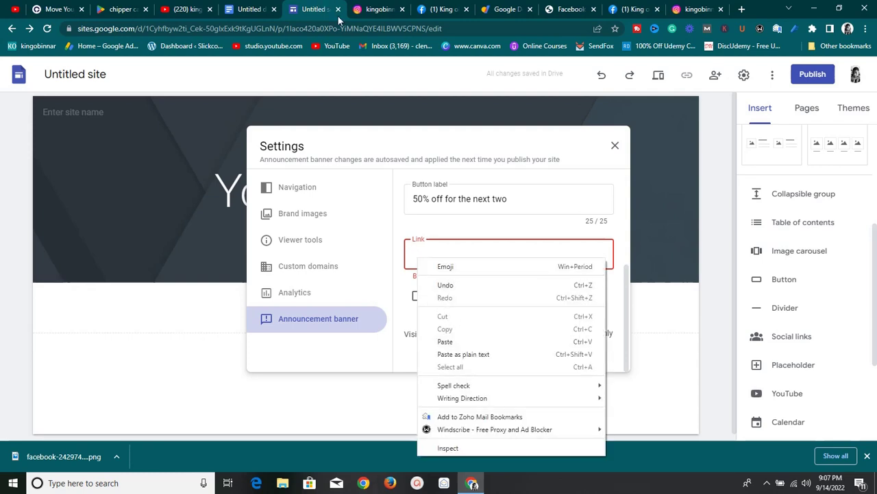
left_click(488, 6)
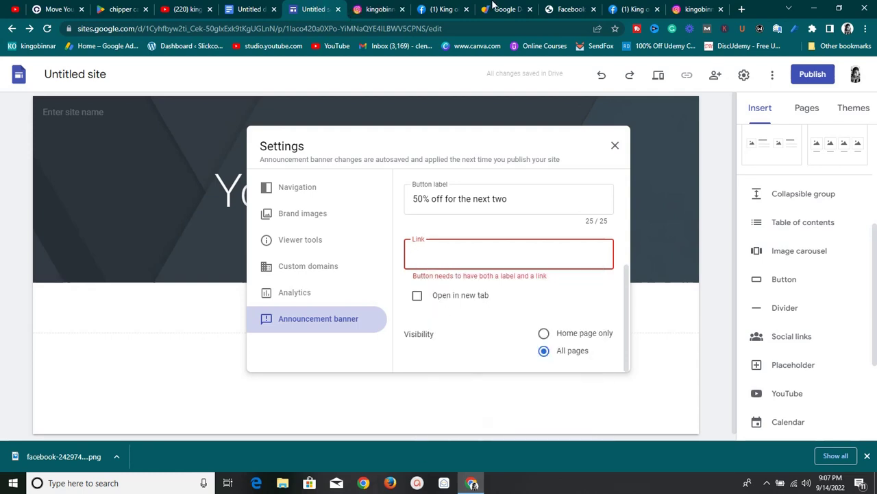
left_click(494, 8)
double_click(224, 28)
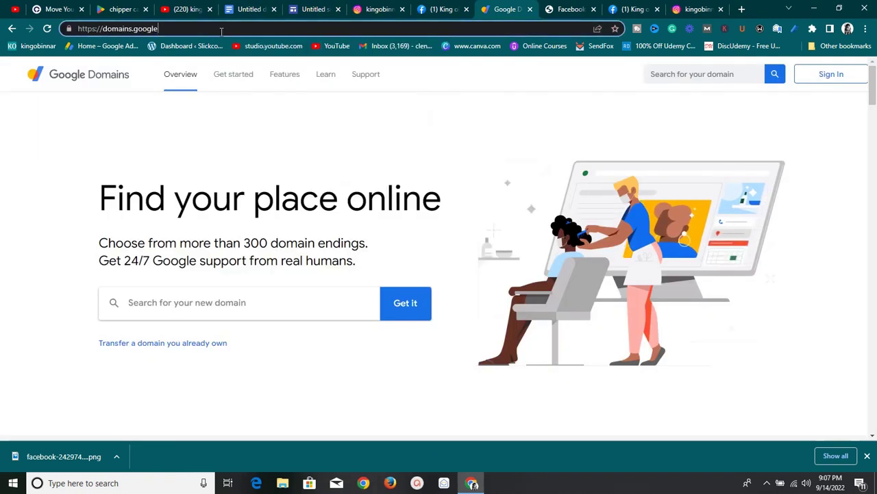
triple_click(157, 29)
right_click(150, 30)
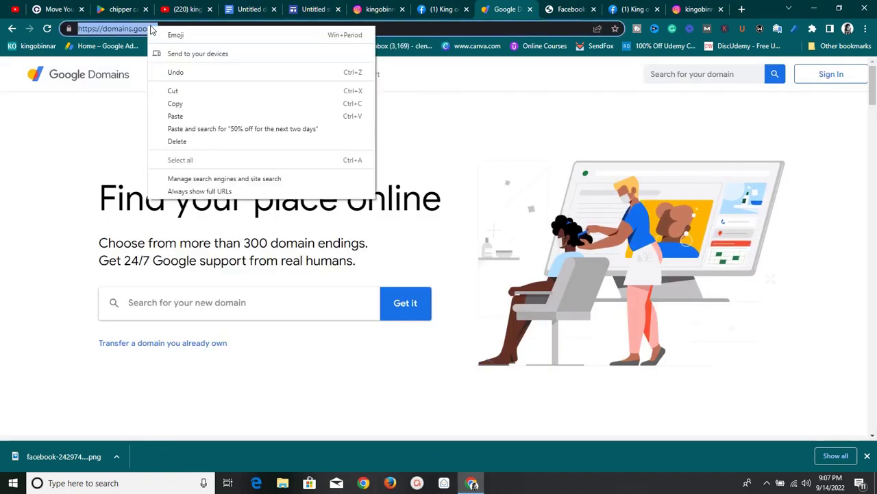
left_click(175, 103)
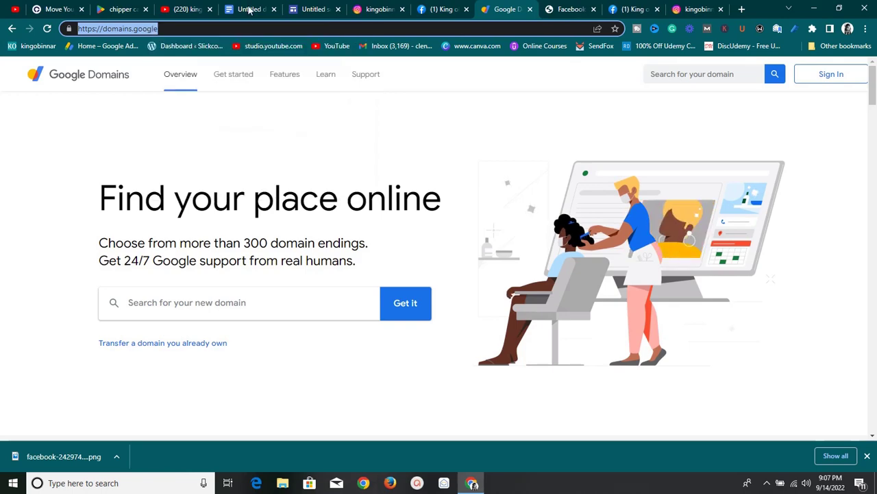
Step: Return to the Google Sites editor and paste the copied Google Domains address as the banner button's link
left_click(247, 9)
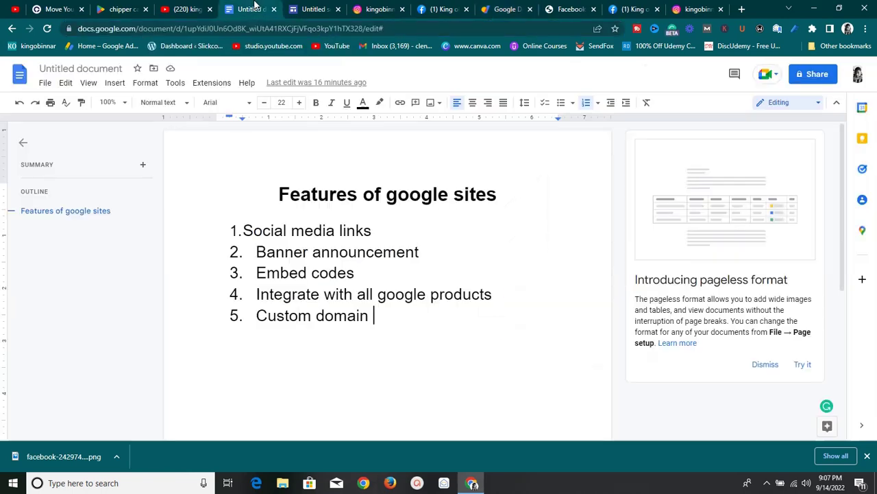
left_click(312, 9)
right_click(457, 260)
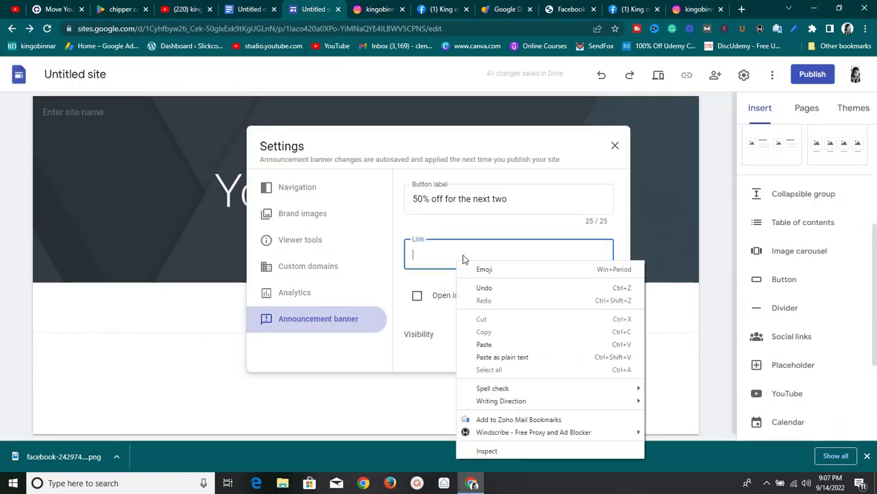
left_click(477, 342)
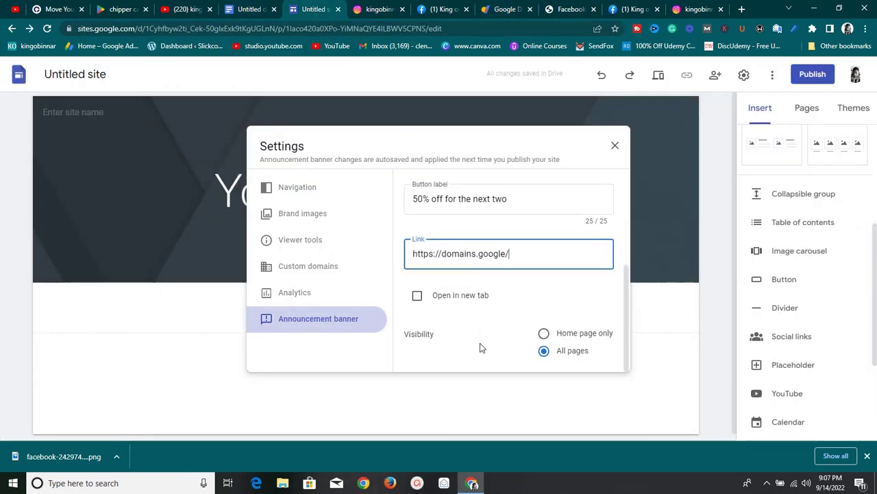
Step: Make the banner link open in a new tab, limit its visibility to the home page only, and close the settings
left_click(417, 295)
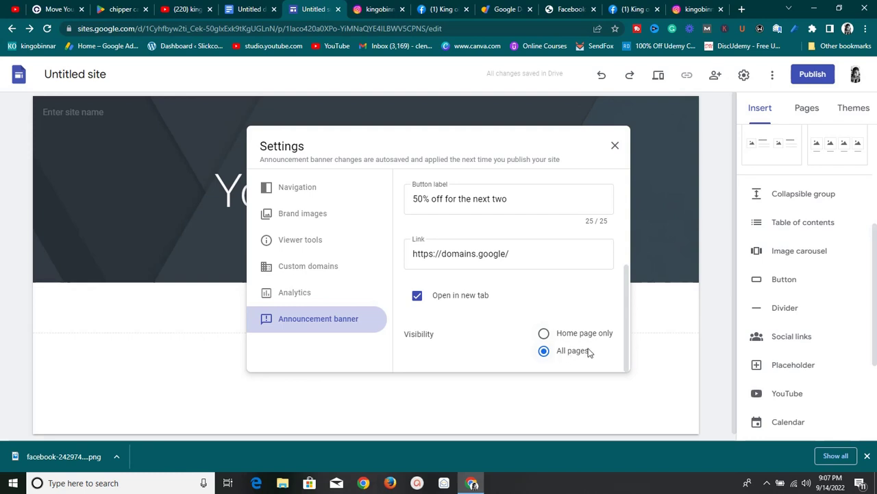
left_click(551, 337)
scroll(410, 343, "up", 3)
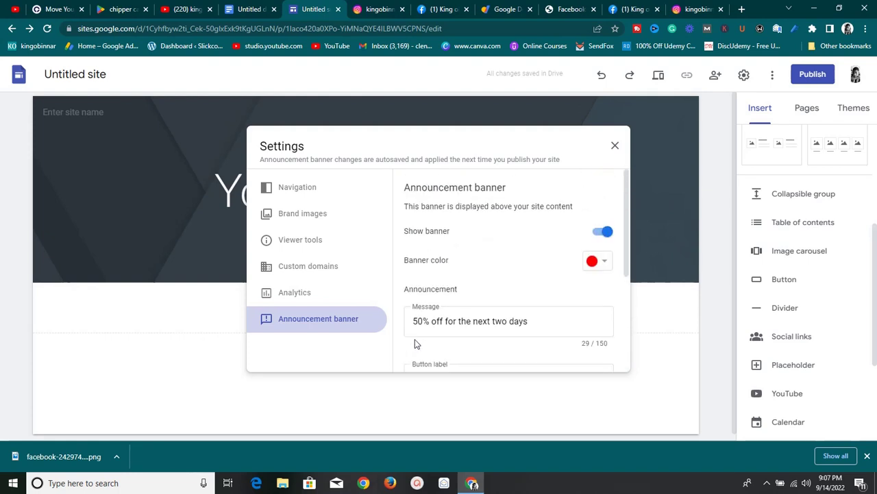
scroll(476, 308, "down", 3)
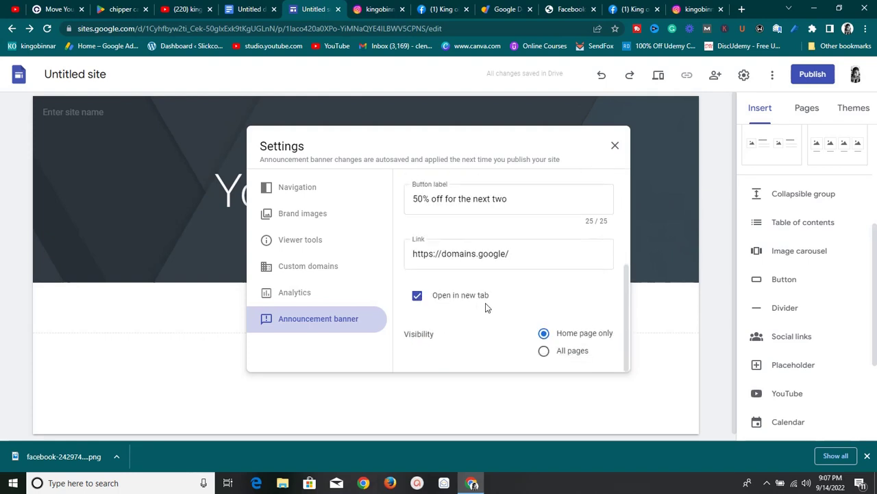
scroll(446, 293, "up", 5)
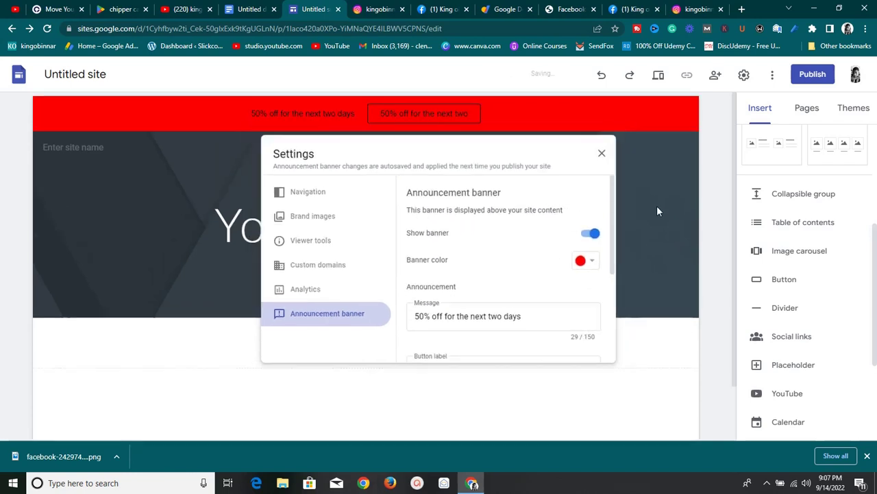
left_click(657, 205)
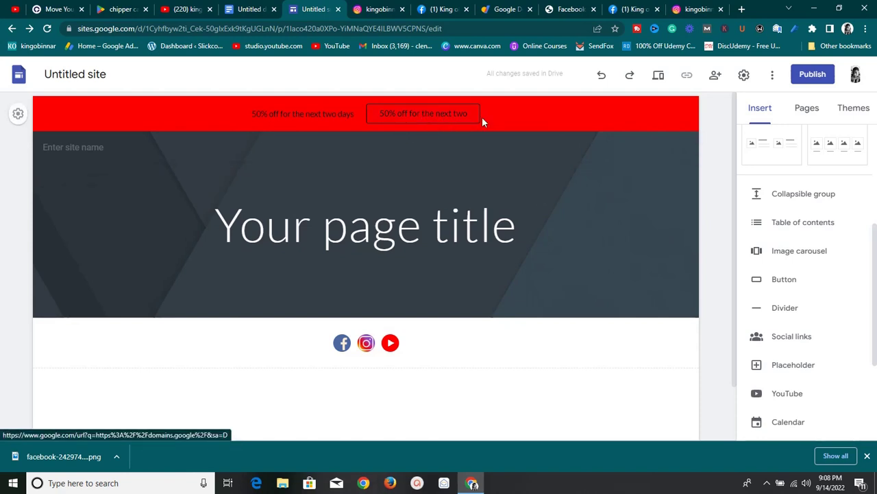
Step: Change the announcement banner's button label to "Shop Now" and close the settings
left_click(743, 74)
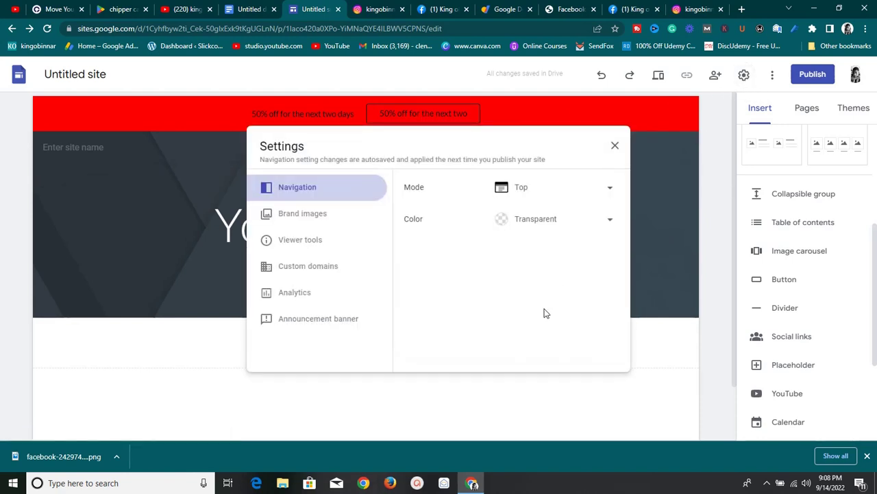
left_click(329, 322)
scroll(499, 308, "down", 3)
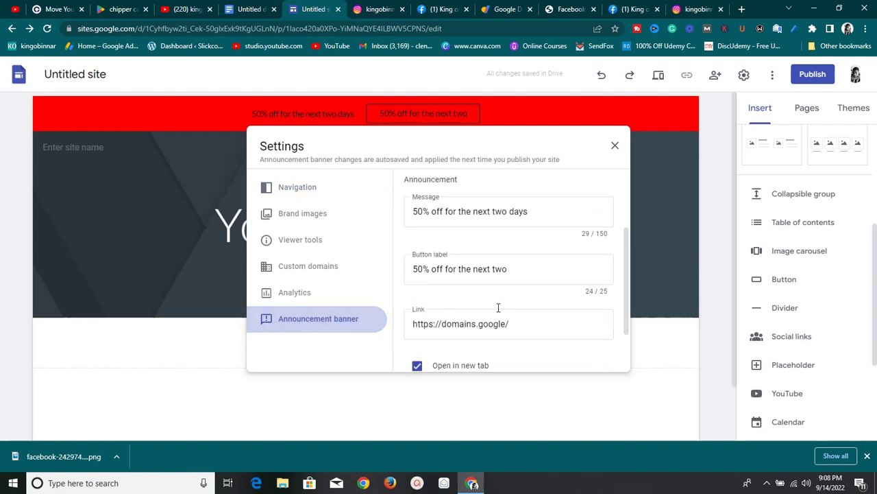
left_click_drag(515, 275, 414, 276)
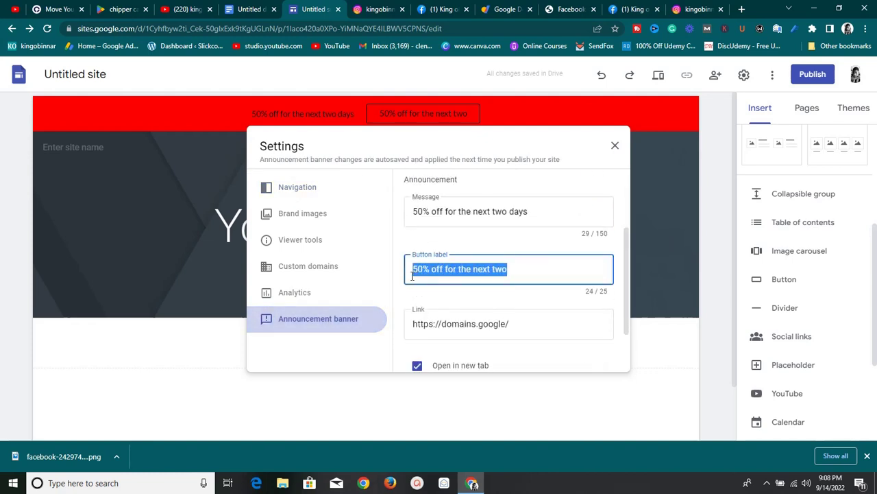
type("Cli")
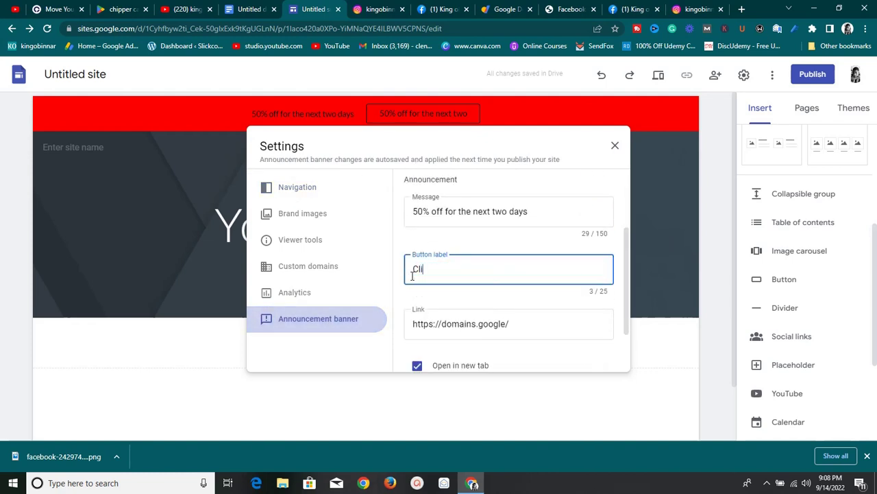
type("ck")
key("BackSpace")
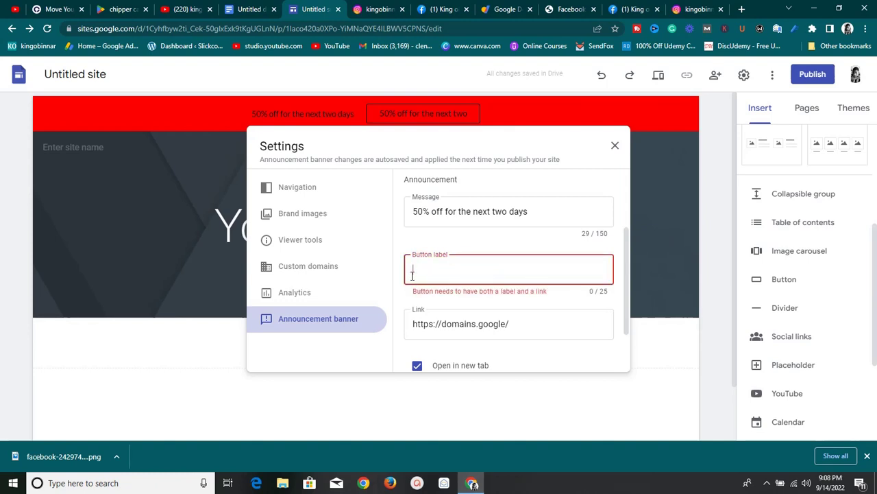
type("Shop N")
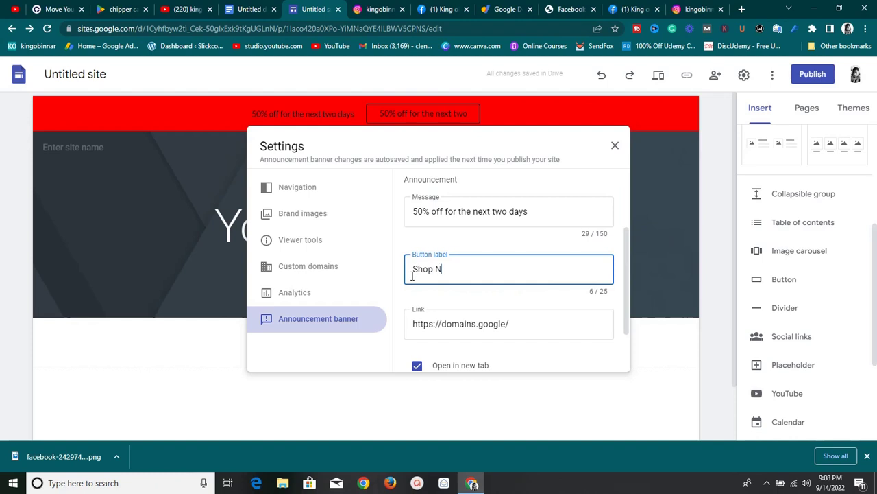
type("ow")
left_click(665, 166)
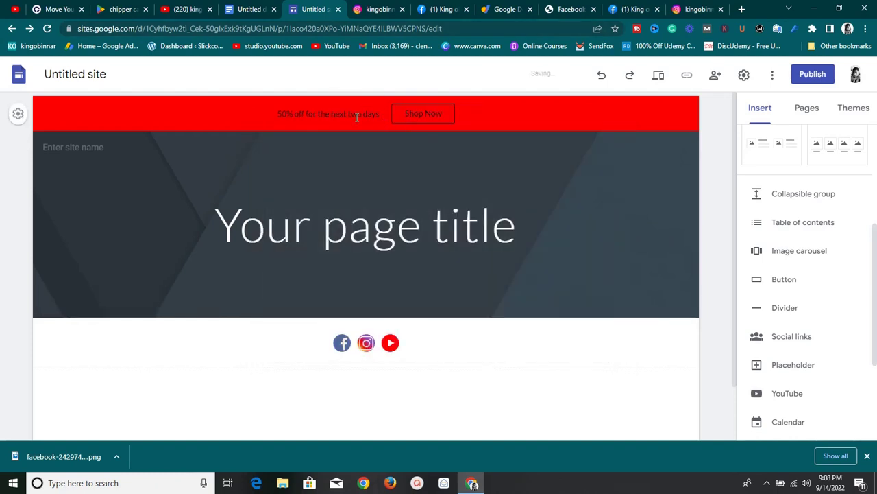
Step: Test the banner button by following its link through to the Google Domains site, and close that page
left_click(427, 124)
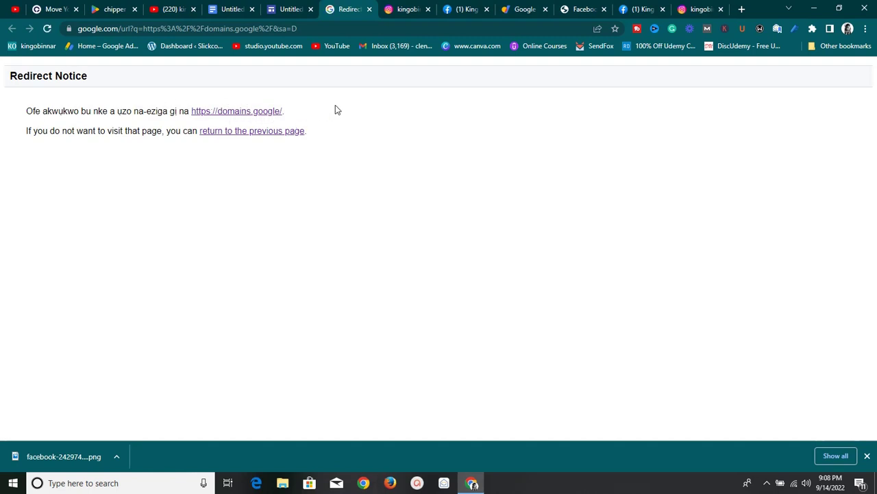
left_click(235, 112)
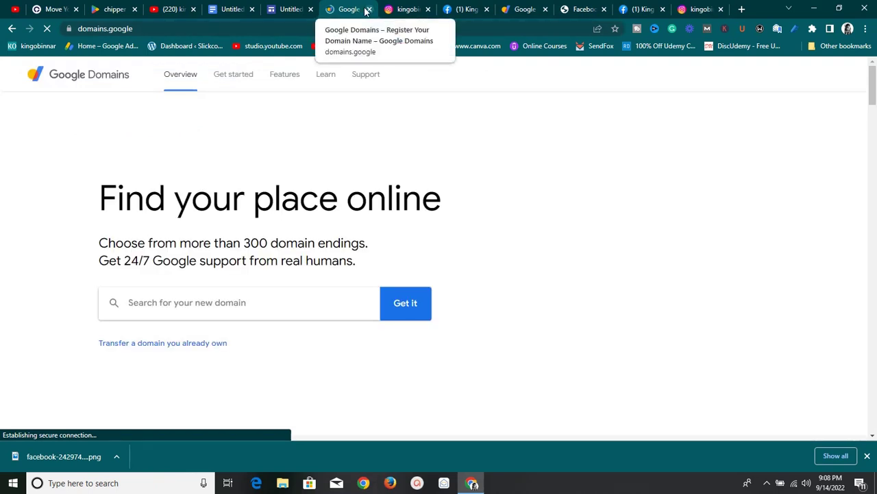
key("ctrl+w")
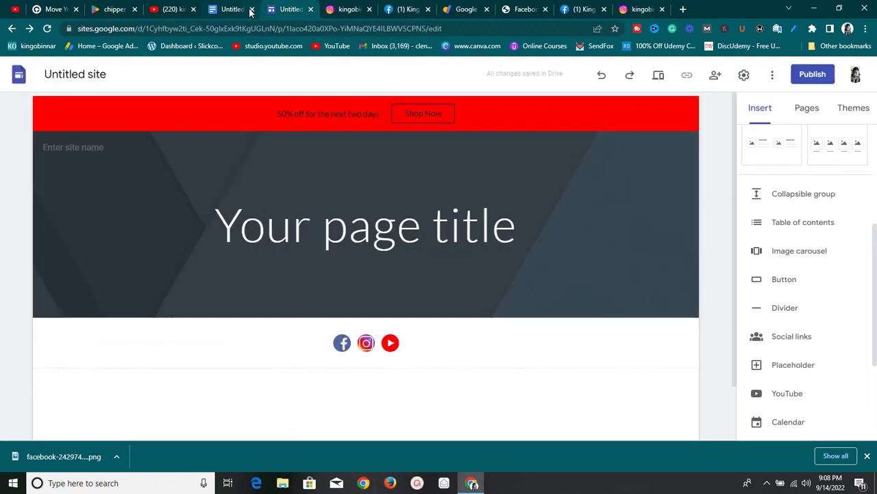
Step: Check the feature list in Google Docs, return to the Google Sites editor and look through the insertable elements
left_click(230, 10)
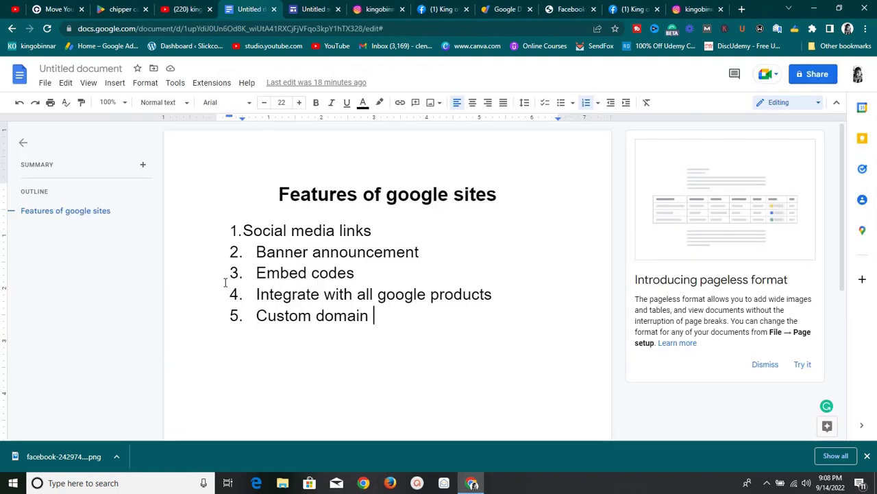
left_click(303, 7)
scroll(304, 224, "down", 1)
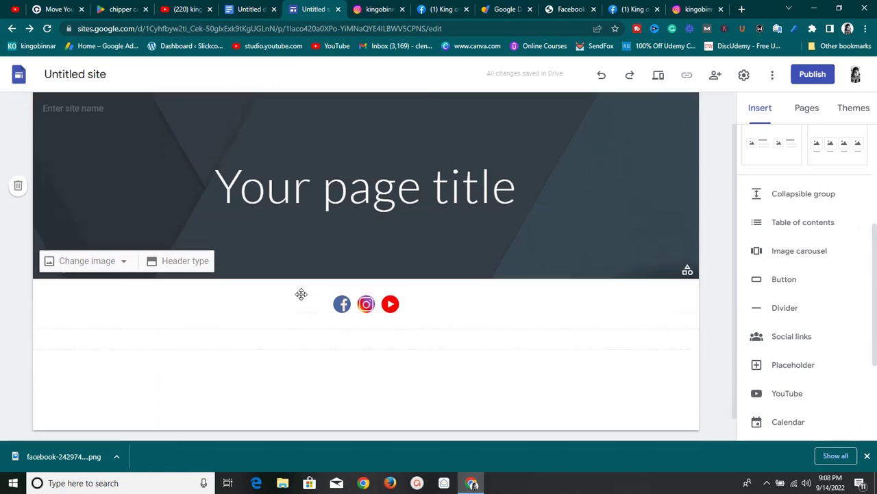
scroll(335, 192, "up", 1)
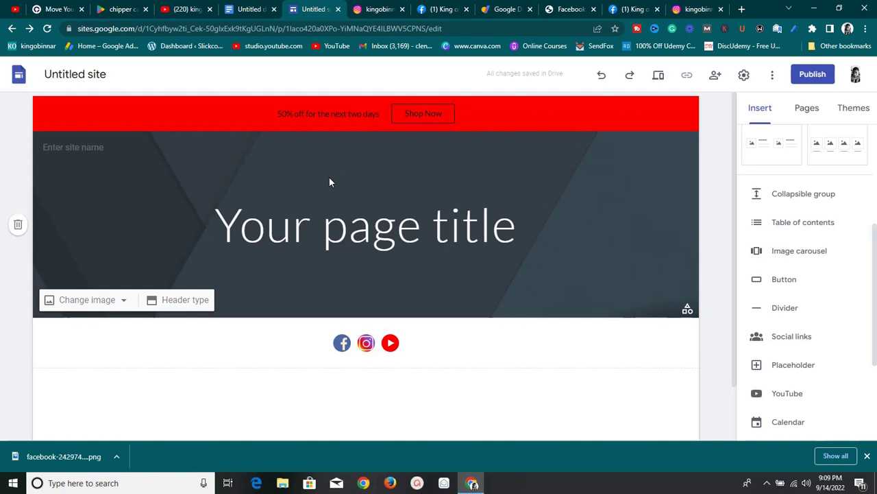
scroll(795, 320, "down", 3)
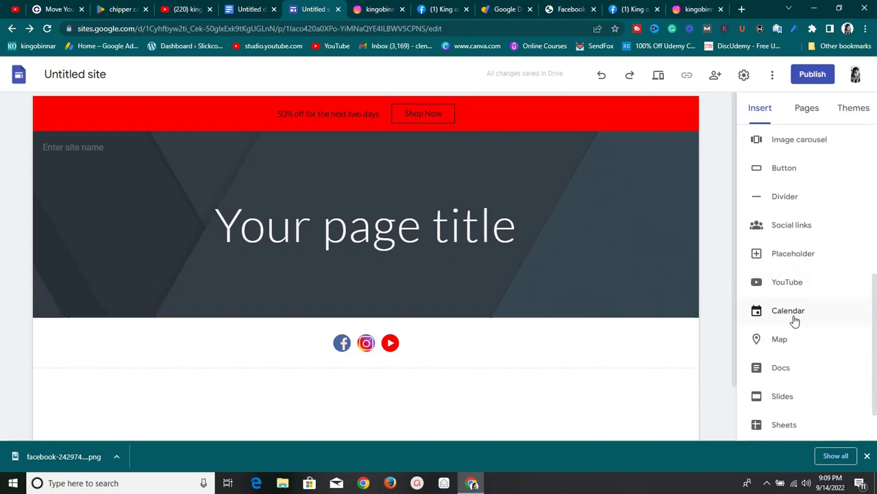
scroll(789, 336, "up", 6)
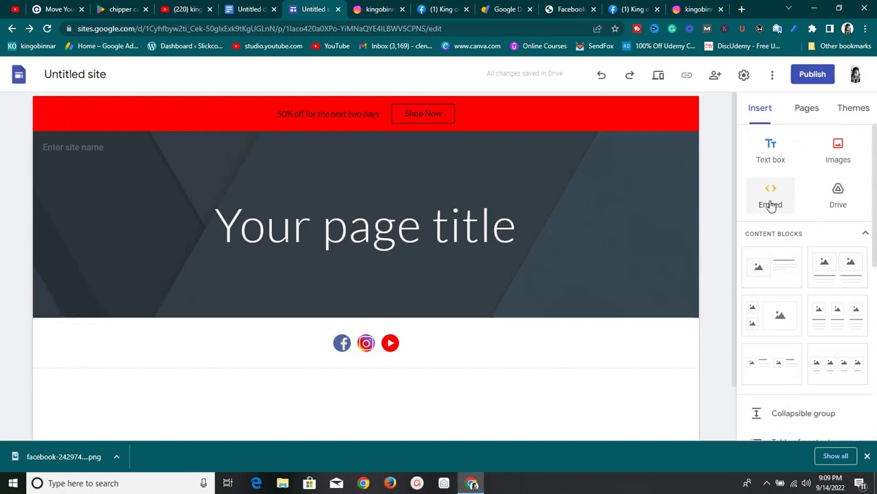
Step: Open the web embed dialog from the blank area below the social icons, view its embed code option, and cancel
double_click(354, 401)
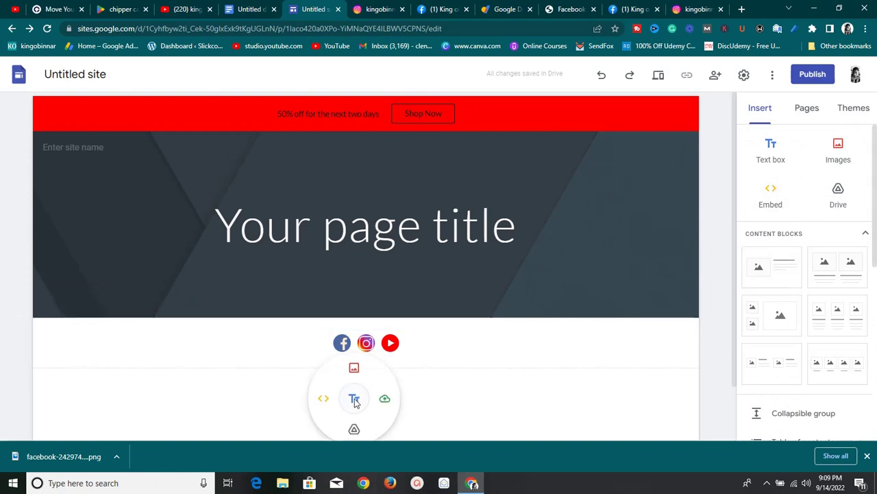
left_click(319, 403)
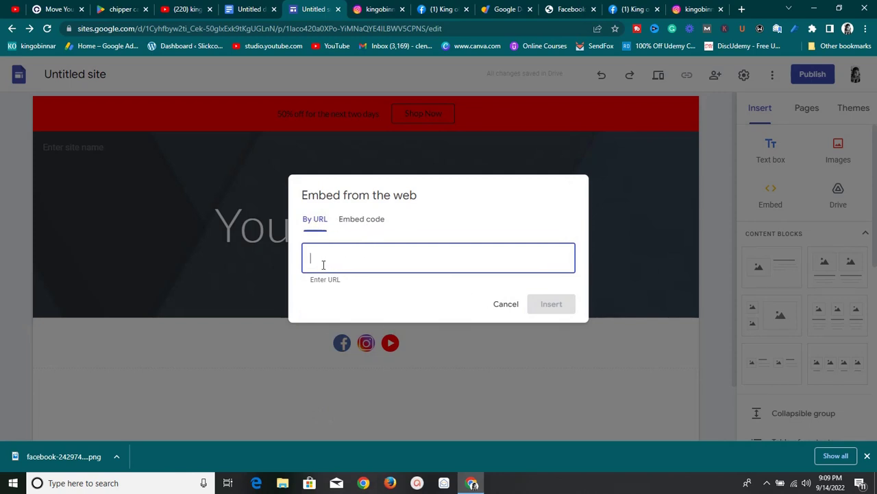
left_click(359, 219)
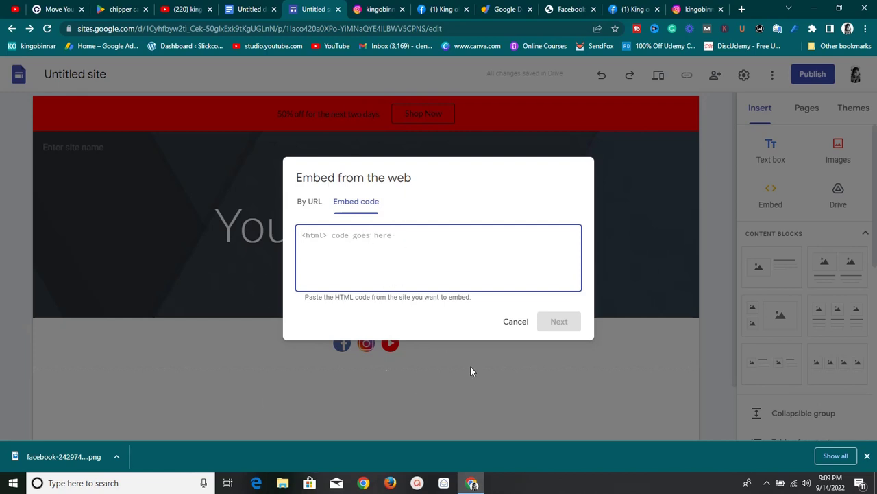
left_click(511, 329)
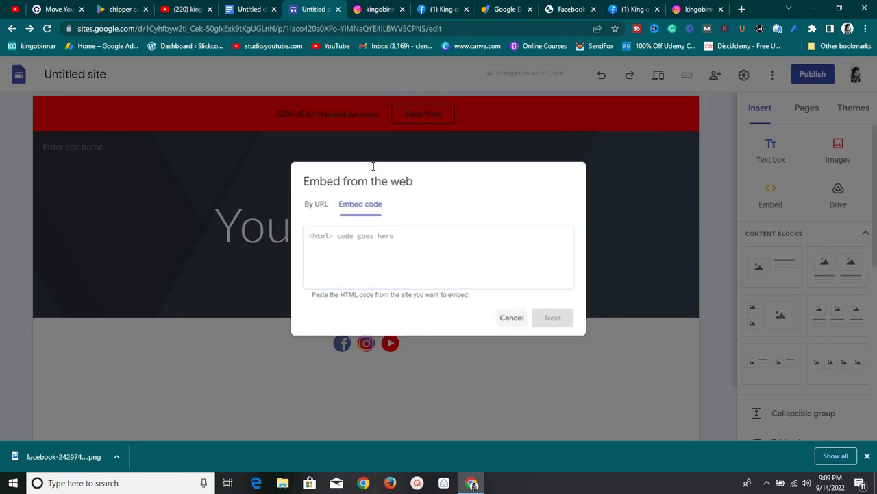
Step: Consult the Google Docs feature list again for the Google products item and return to the Google Sites editor
left_click(245, 12)
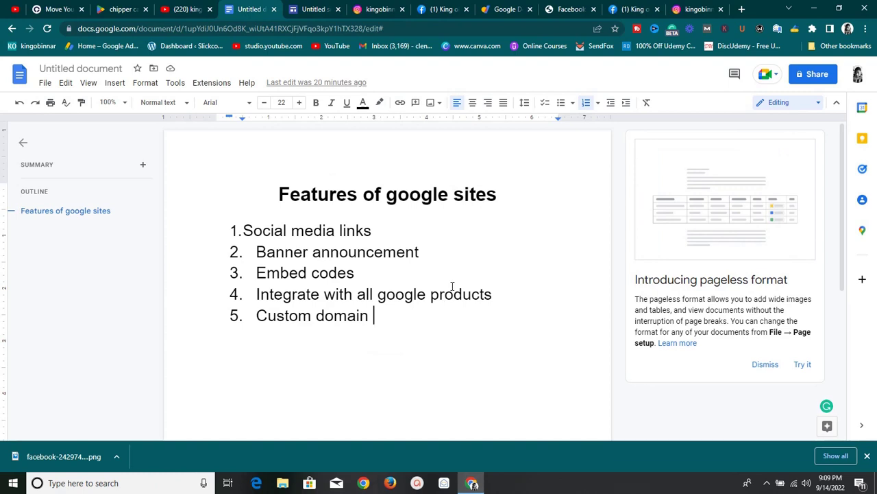
left_click(305, 9)
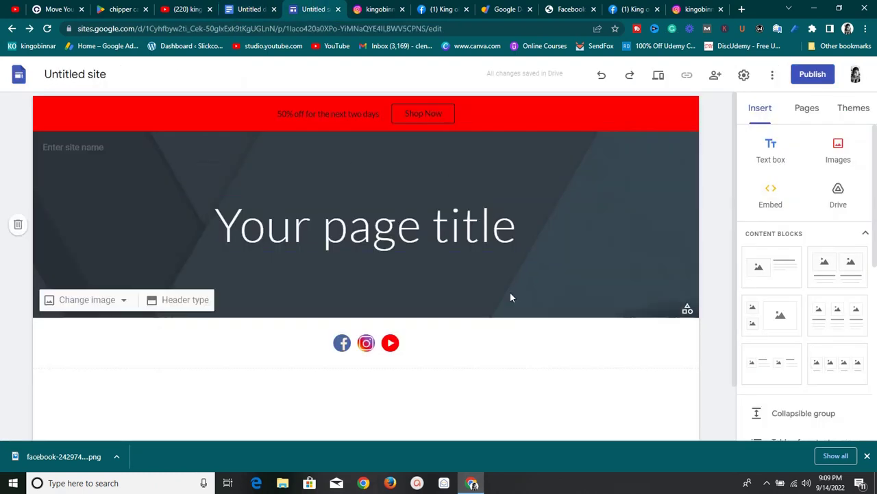
scroll(768, 243, "down", 1)
scroll(777, 231, "up", 1)
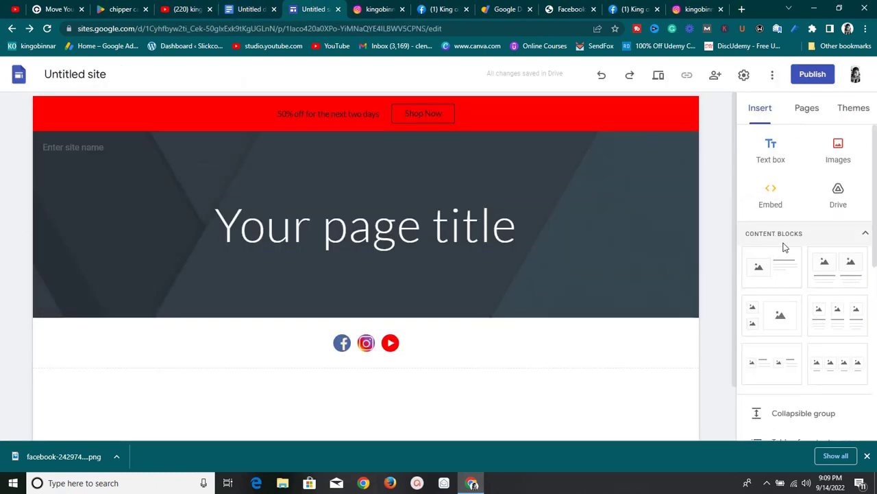
Step: Browse the My Drive folders and files available for insertion, and close the Google Drive browser
left_click(839, 199)
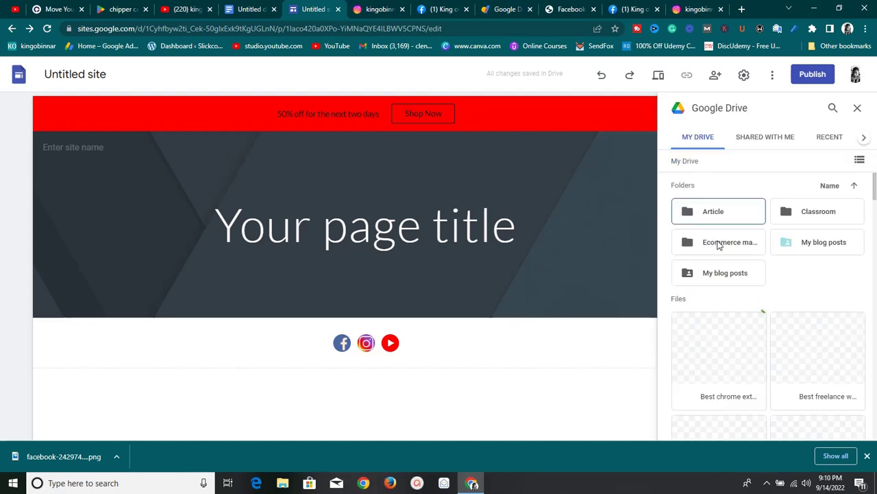
scroll(722, 258, "down", 6)
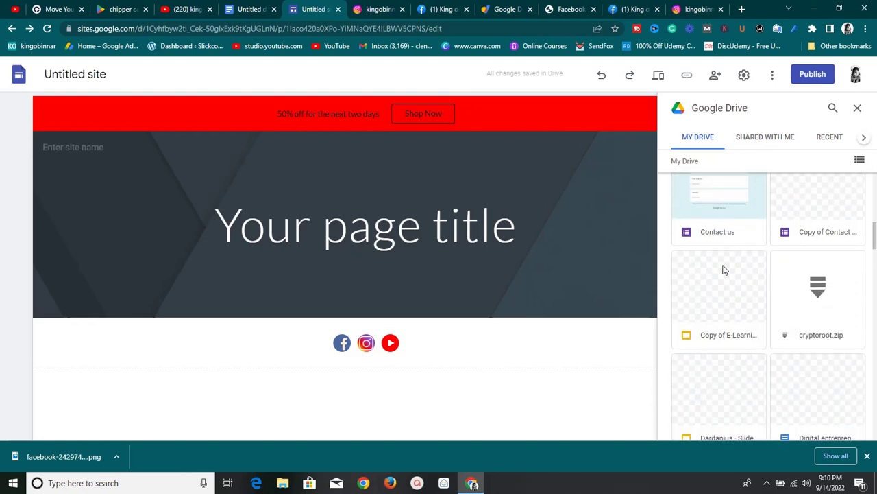
scroll(722, 270, "down", 8)
scroll(721, 268, "up", 5)
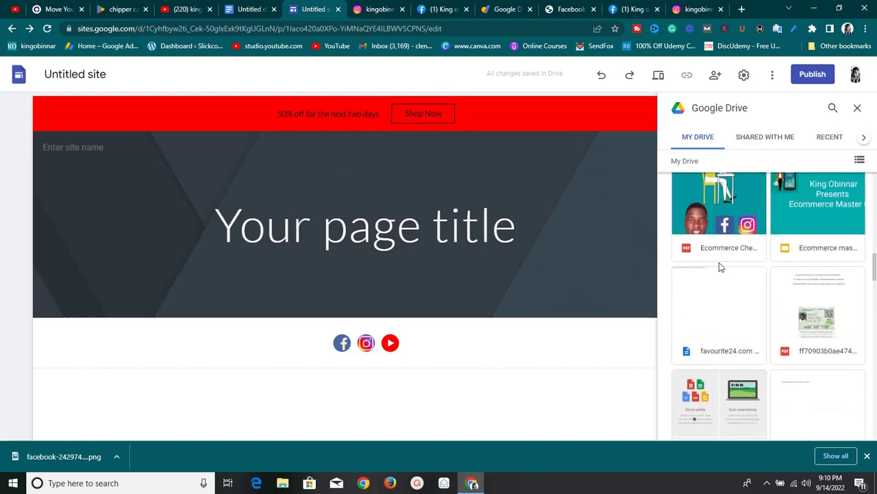
scroll(720, 267, "up", 10)
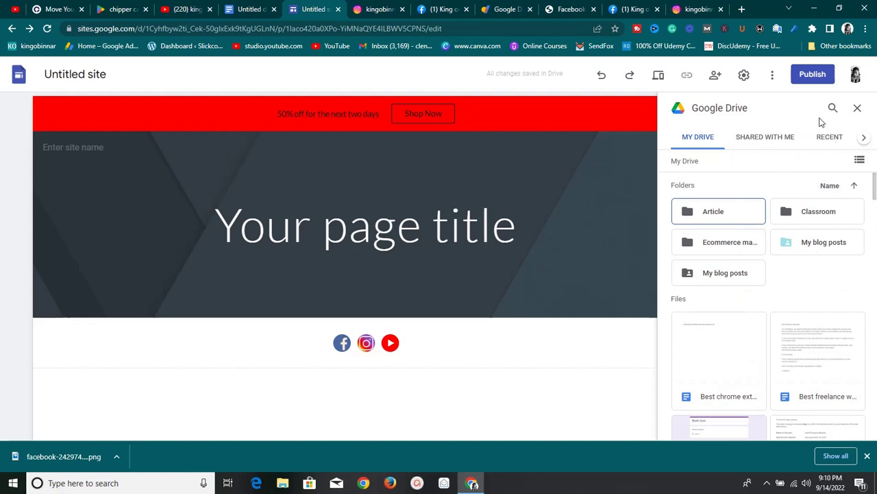
left_click(856, 110)
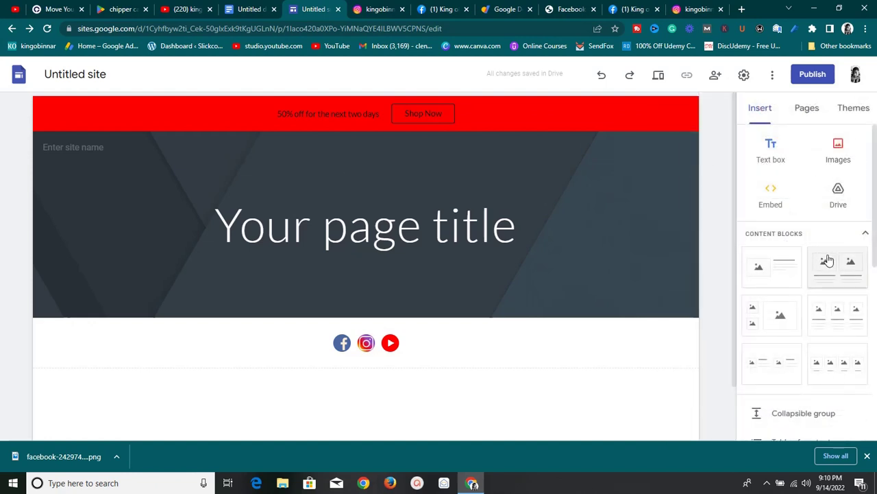
Step: Examine the insertable Google product elements, from YouTube, Calendar and Map to Docs, Slides, Sheets, Forms and Charts
scroll(824, 257, "down", 3)
scroll(822, 251, "down", 2)
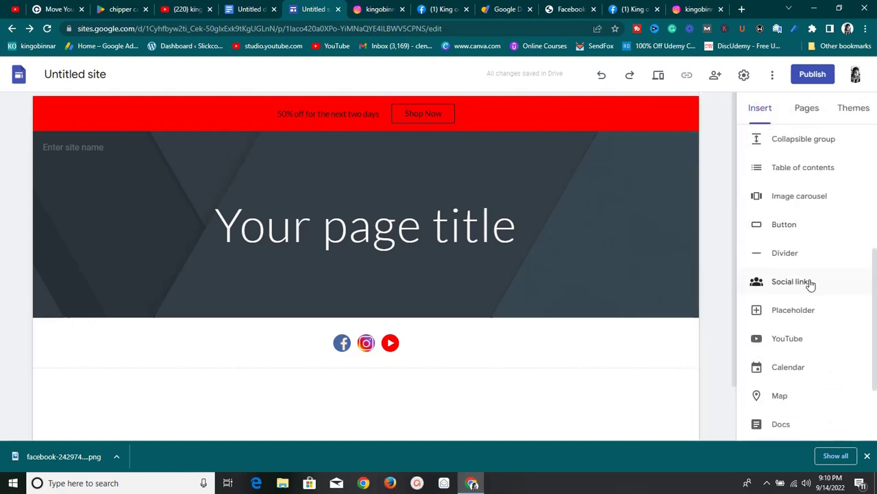
scroll(793, 343, "down", 1)
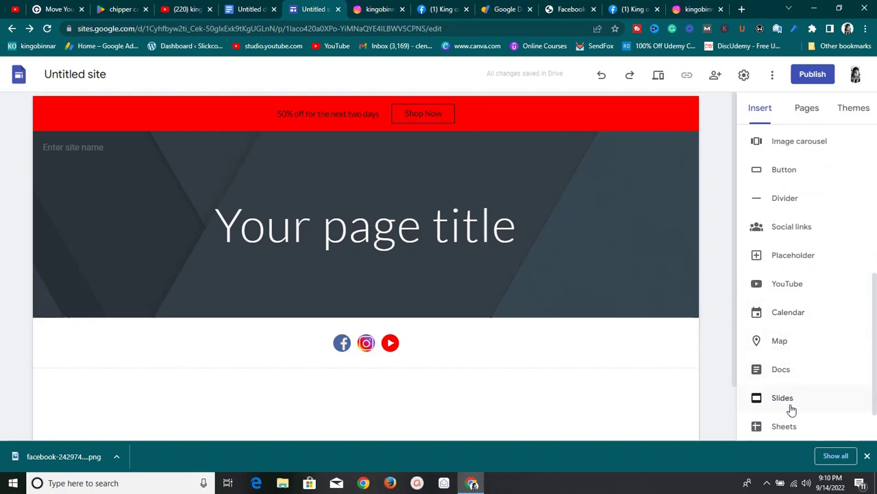
scroll(793, 426, "down", 1)
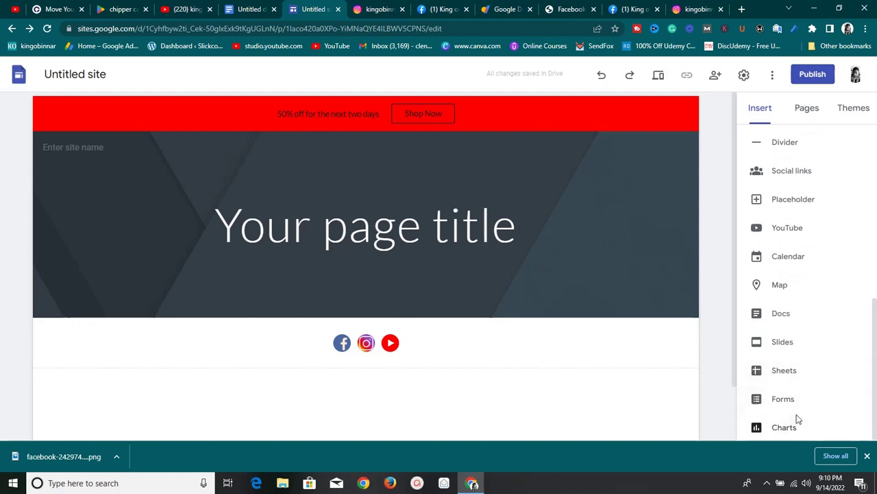
scroll(801, 394, "up", 3)
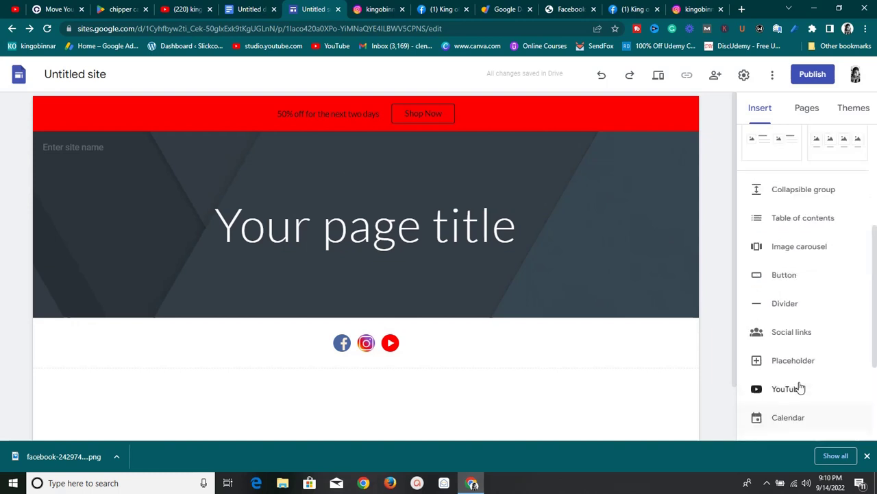
scroll(801, 388, "up", 2)
scroll(800, 387, "up", 2)
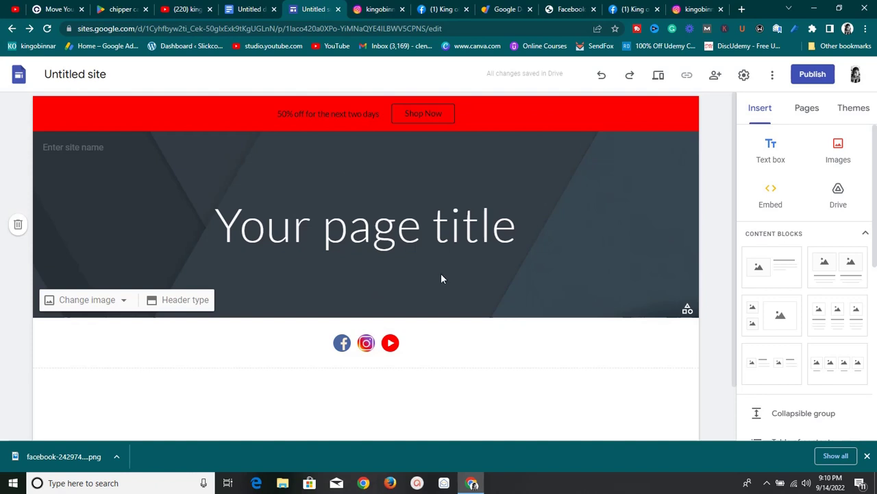
Step: Check the custom domain item in the Google Docs feature list, and browse the YouTube channel's popular uploads for the custom domain tutorial
left_click(250, 9)
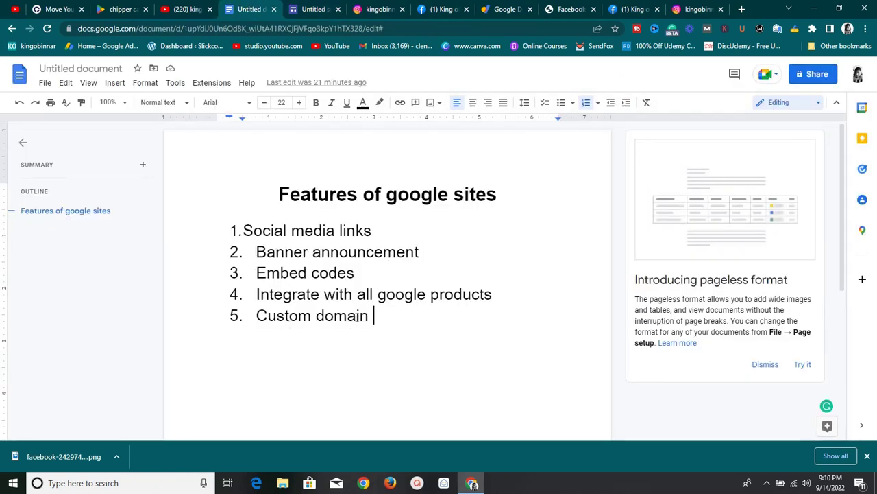
left_click(316, 8)
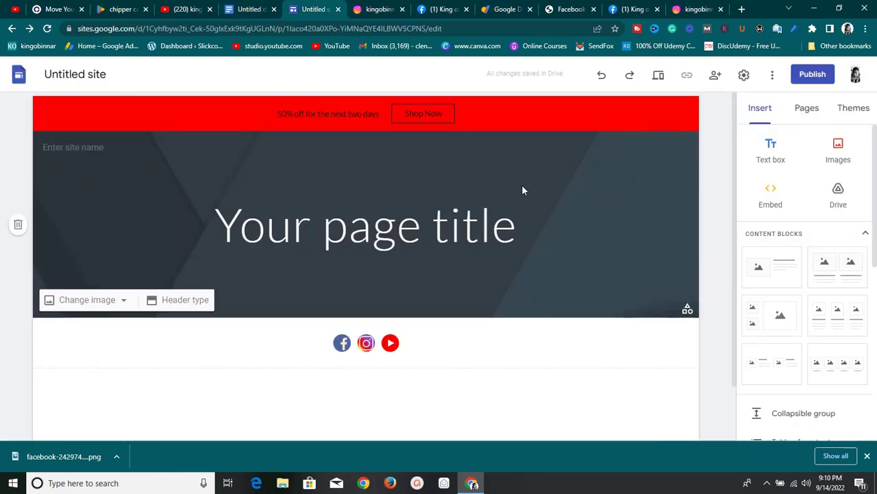
left_click(180, 10)
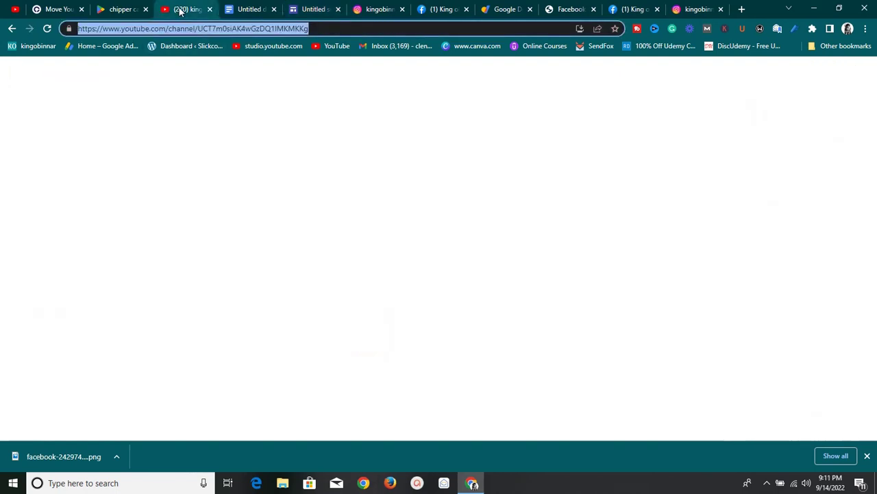
scroll(419, 255, "down", 4)
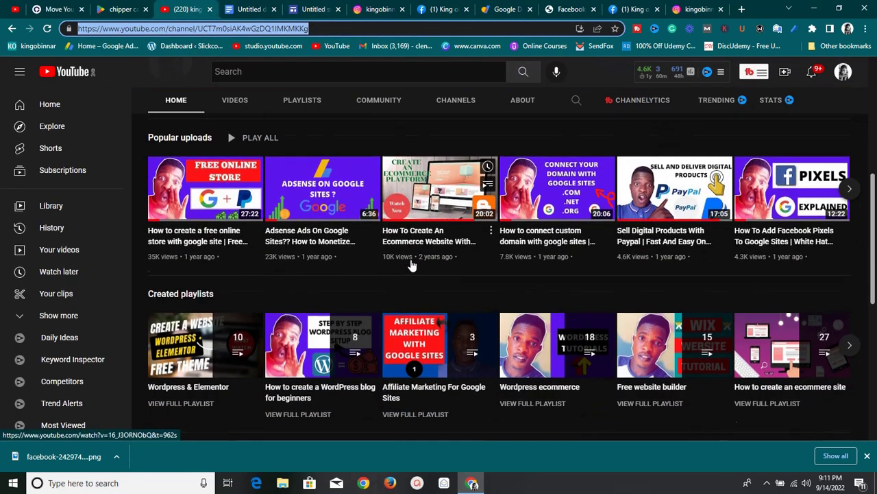
scroll(329, 268, "up", 1)
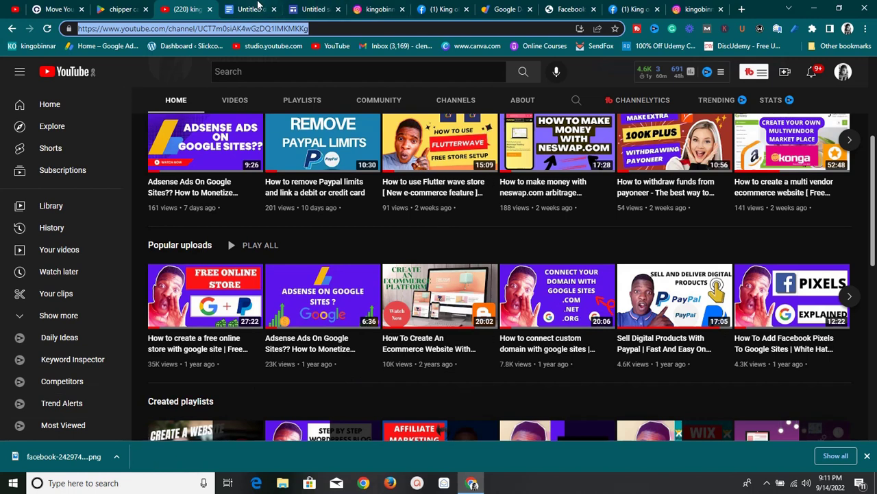
Step: Switch to the Google Domains website and look over its domain search and domain transfer options on the overview page
left_click(236, 11)
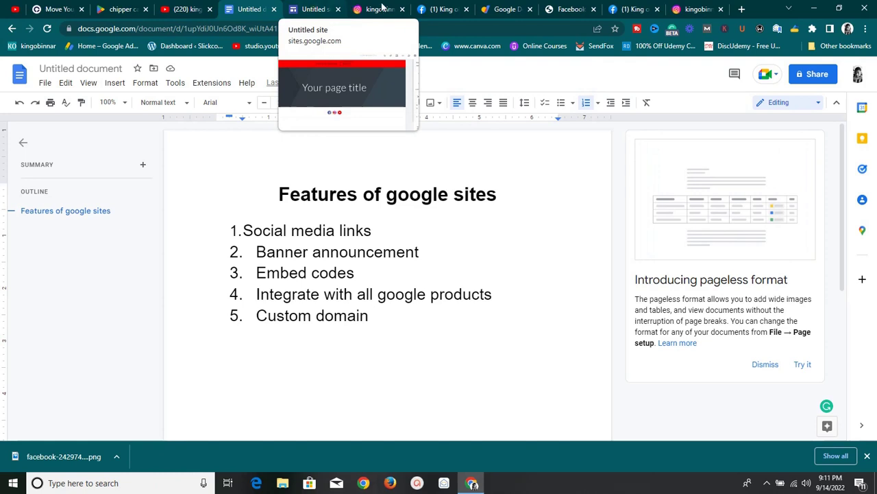
left_click(497, 9)
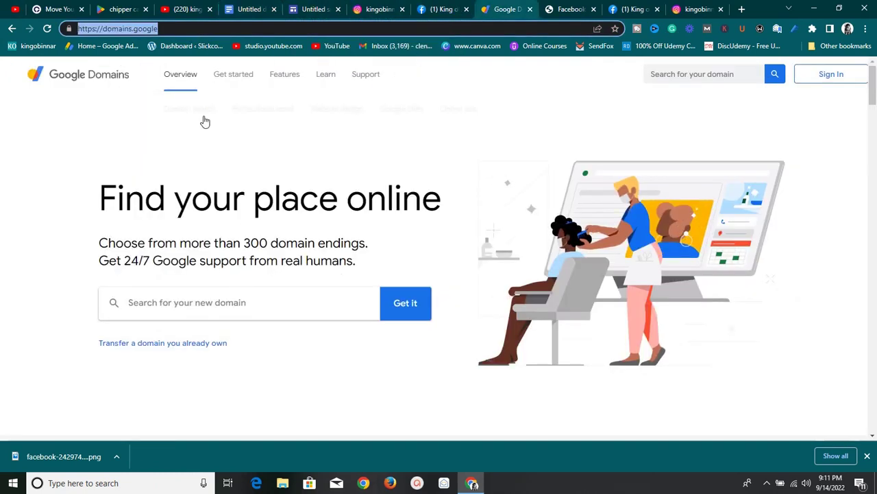
left_click(110, 133)
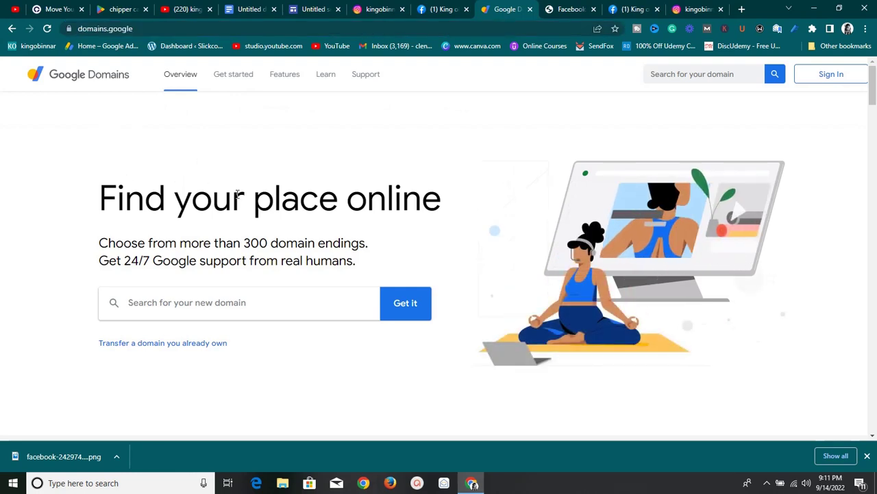
scroll(243, 285, "down", 2)
scroll(242, 287, "up", 1)
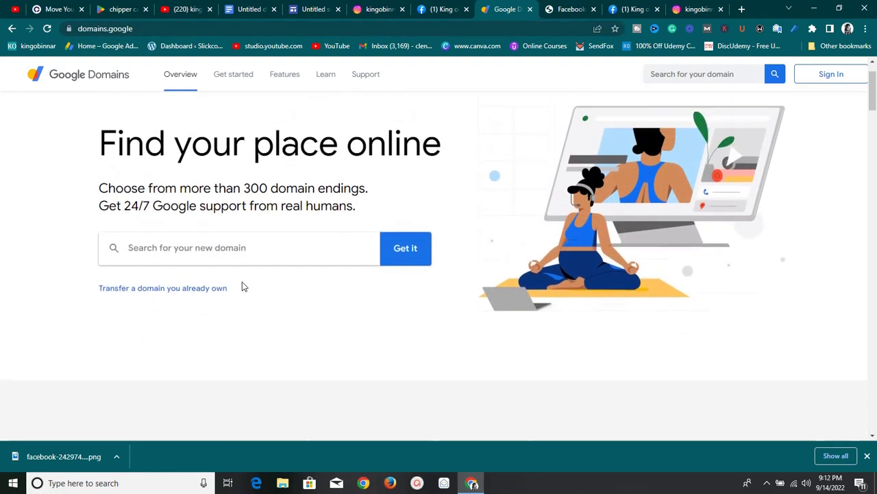
scroll(179, 296, "down", 2)
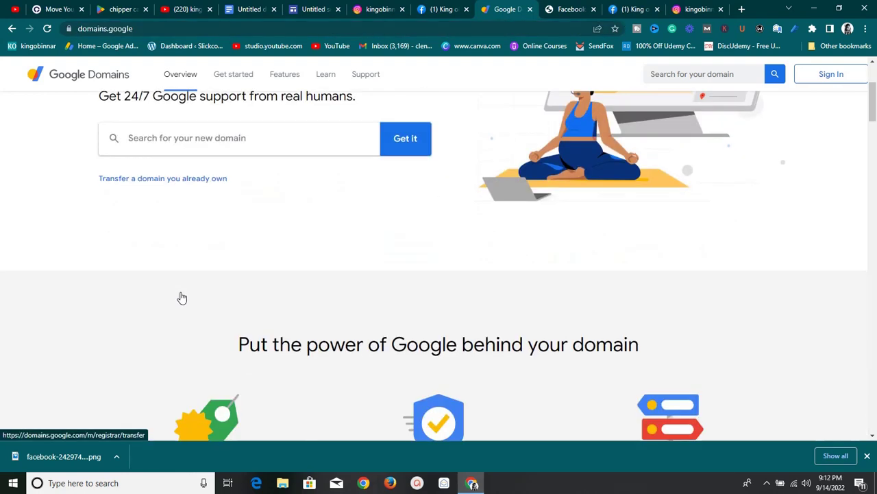
scroll(181, 298, "up", 3)
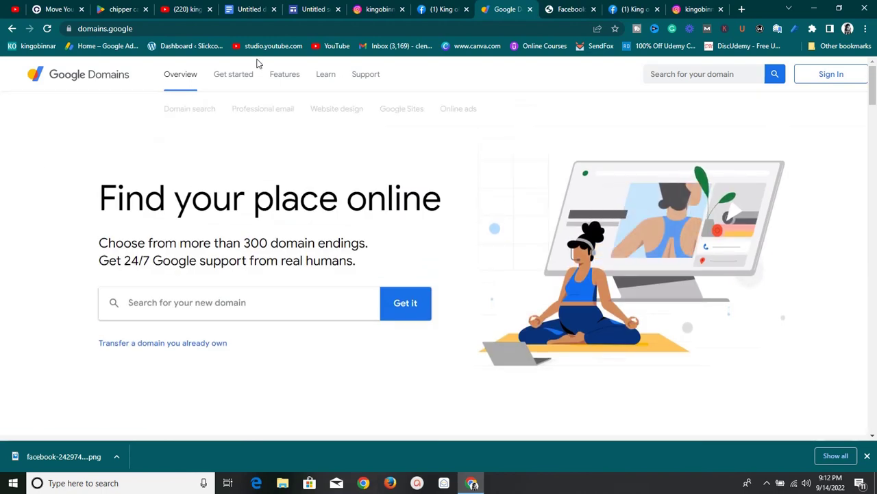
Step: Return to the Google Sites editor, view the Custom domains, Brand images and Navigation settings of the site, and close the settings
left_click(252, 9)
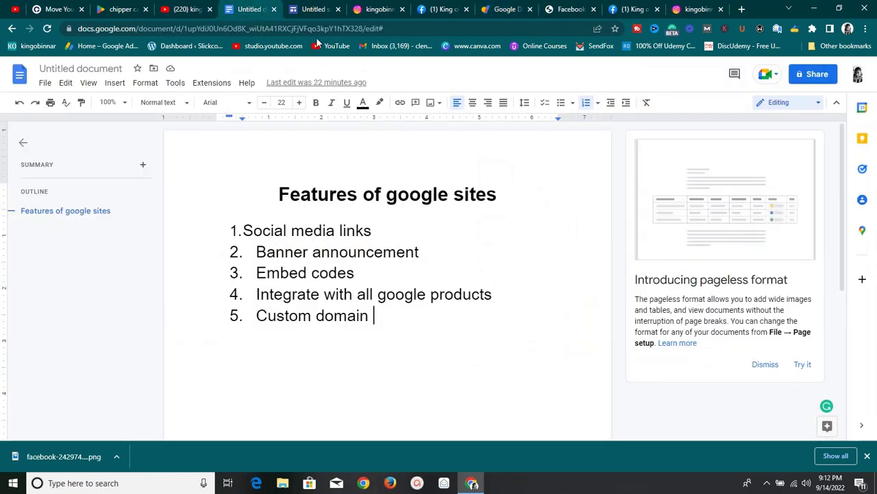
left_click(311, 9)
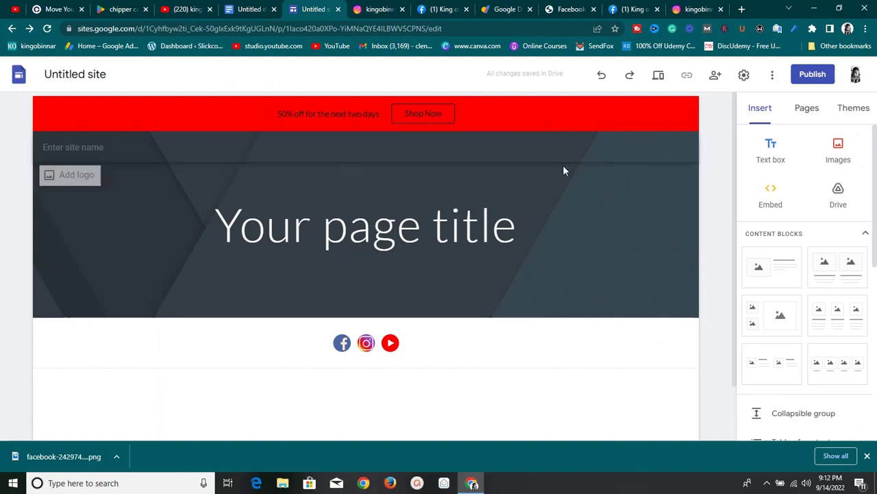
left_click(744, 75)
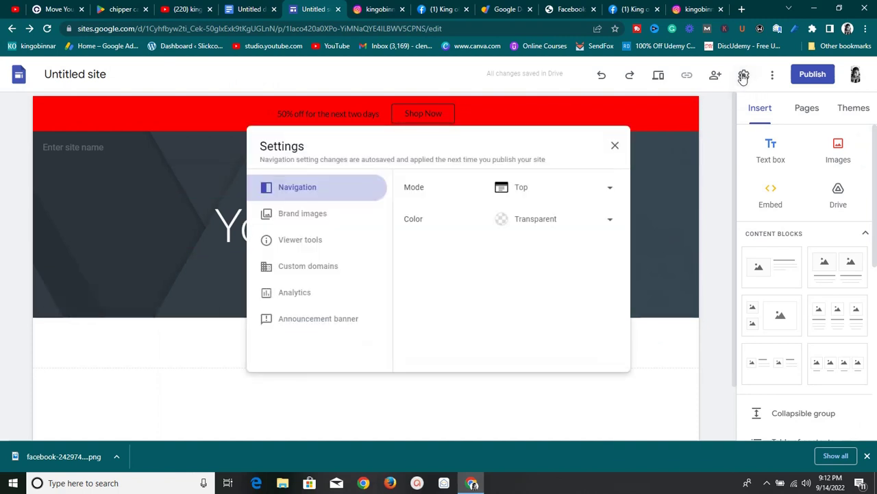
left_click(314, 268)
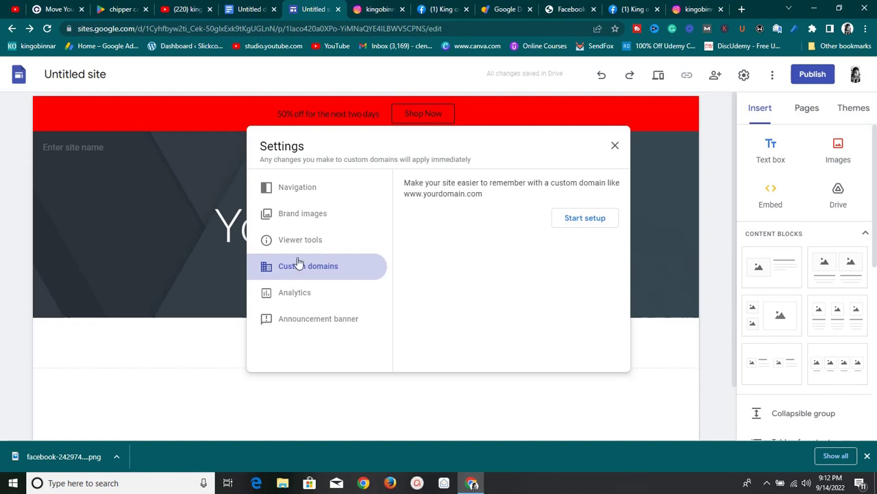
left_click(316, 219)
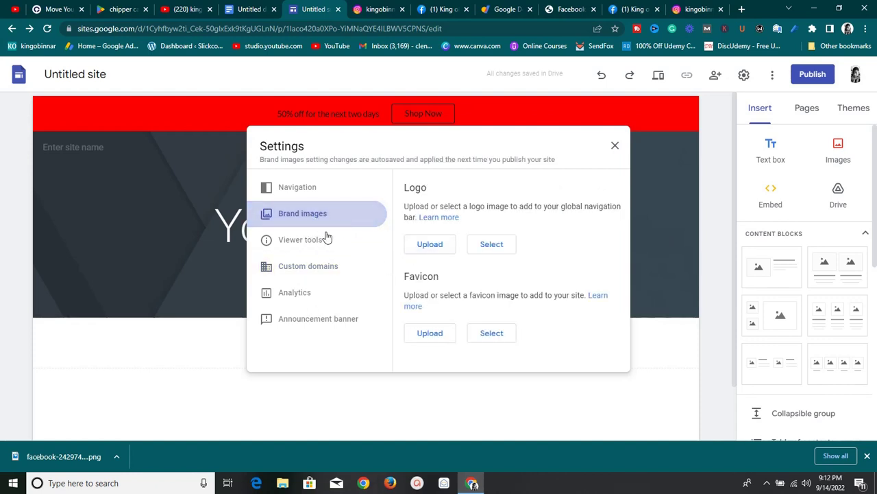
left_click(327, 192)
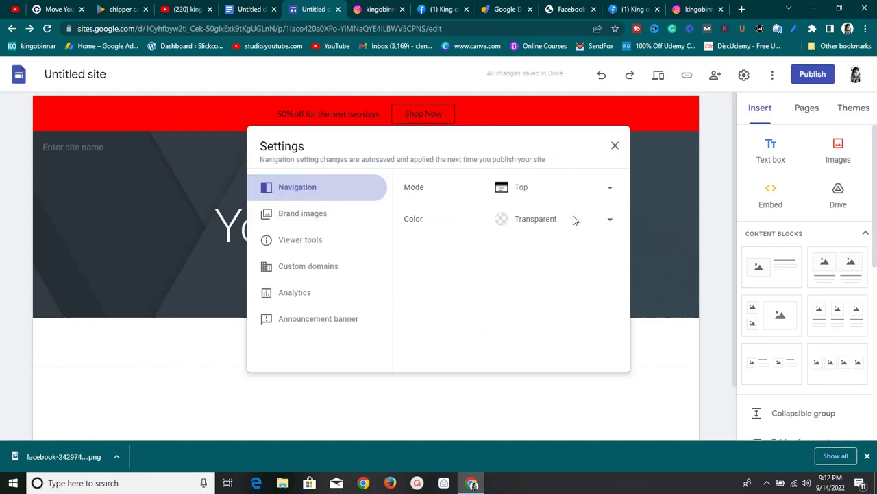
left_click(613, 148)
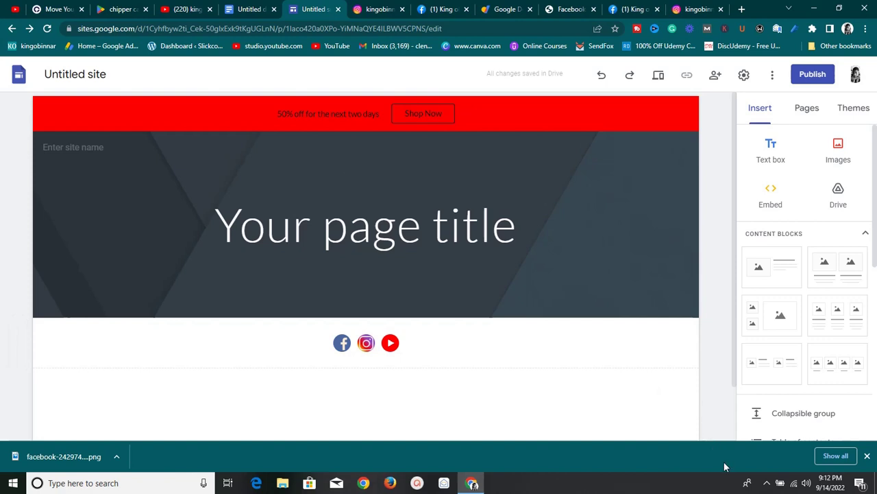
left_click(765, 482)
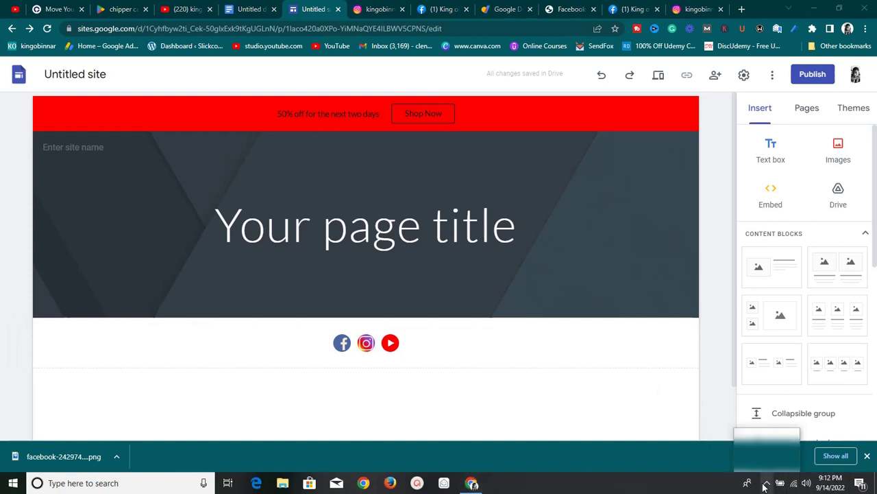
left_click(790, 461)
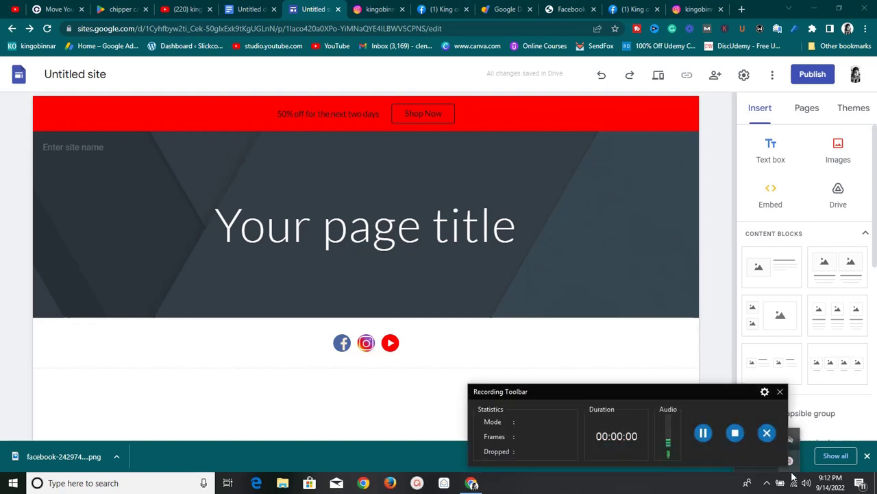
left_click_drag(692, 402, 742, 426)
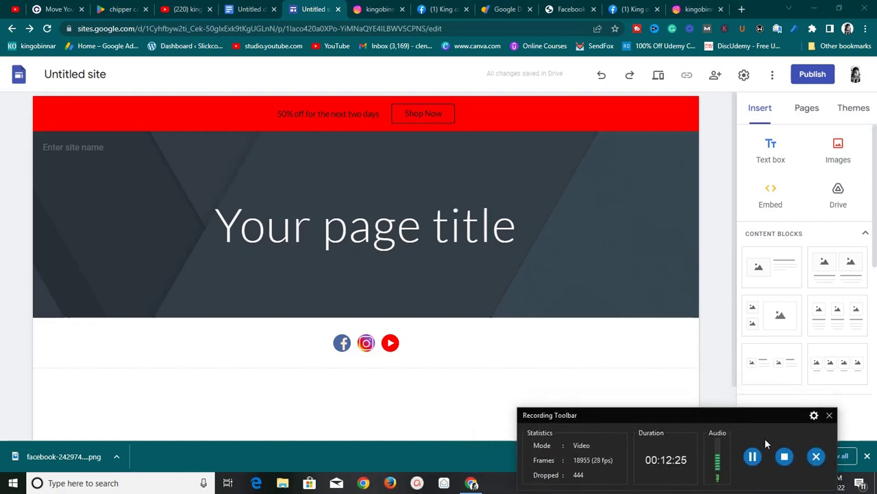